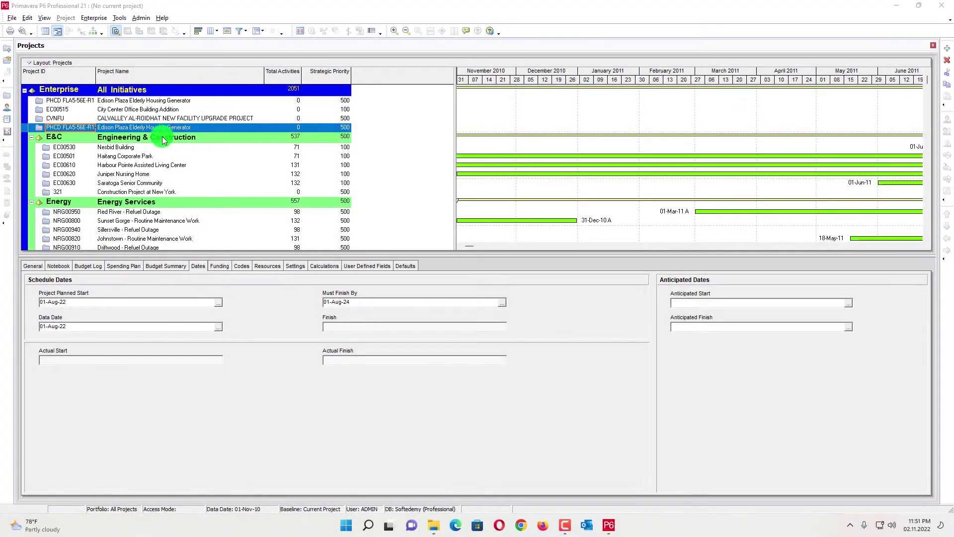
scroll(162, 136, "down", 1)
scroll(162, 115, "up", 1)
Step: Open the Edison Plaza Elderly Housing Generator project and expand all its activities
right_click(155, 128)
left_click(196, 134)
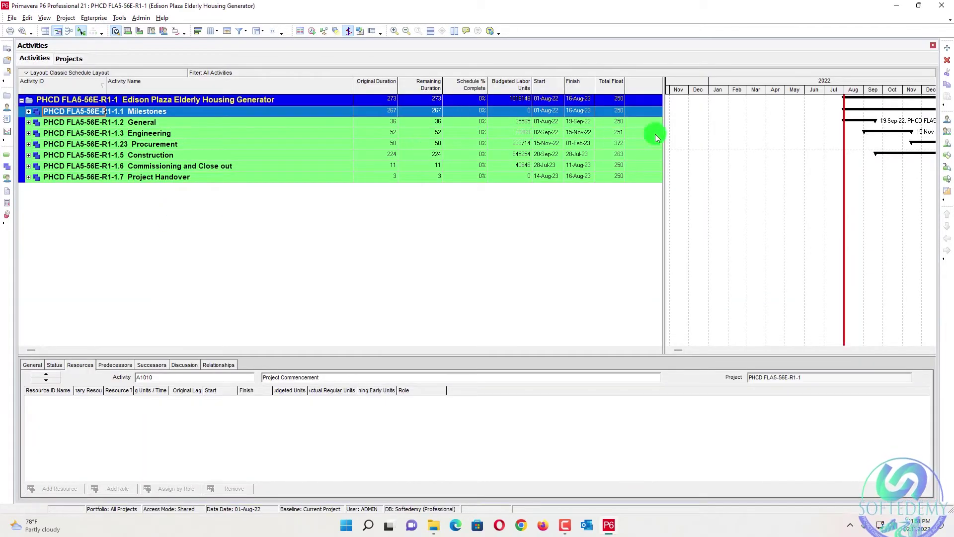
right_click(200, 100)
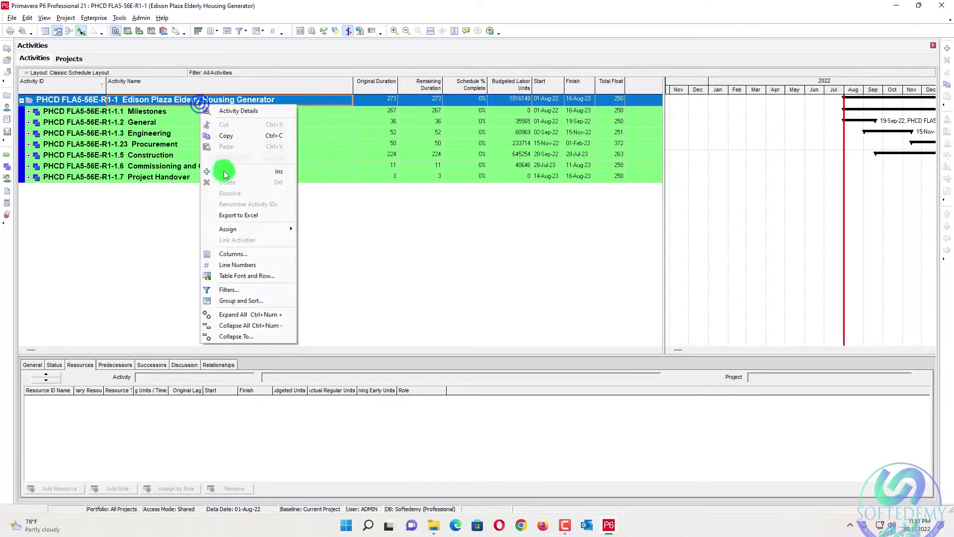
left_click(240, 315)
Step: Back in the Projects list, check Edison Plaza's Must Finish By date without changing it
left_click(69, 59)
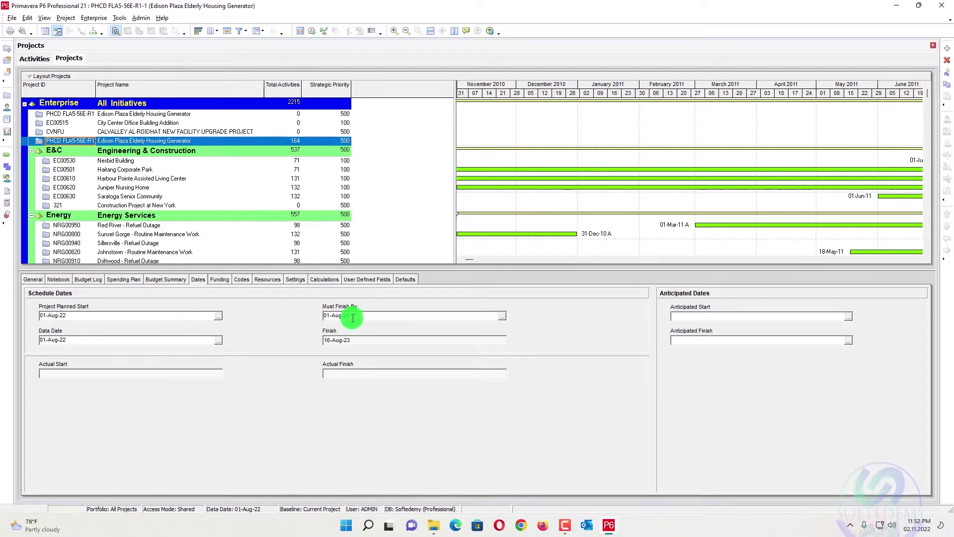
left_click(512, 317)
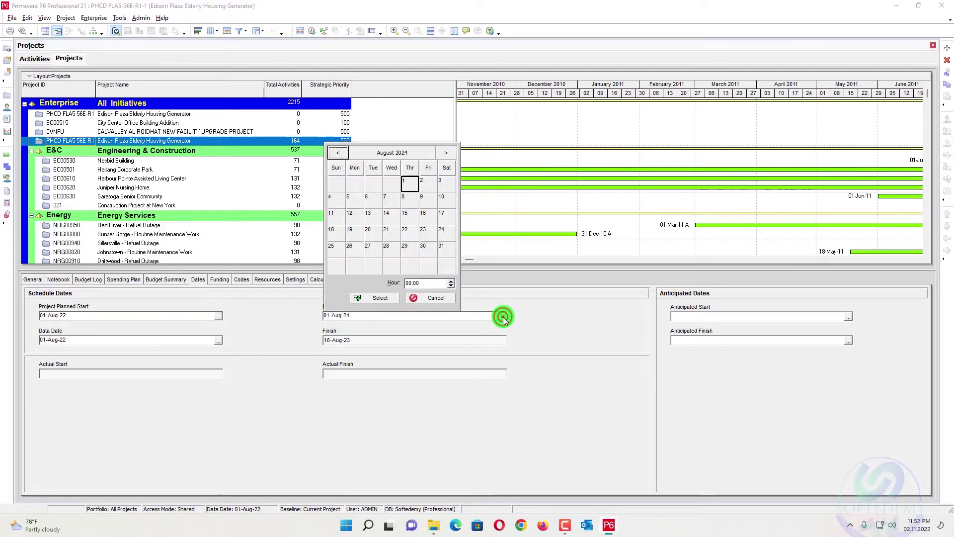
left_click(454, 301)
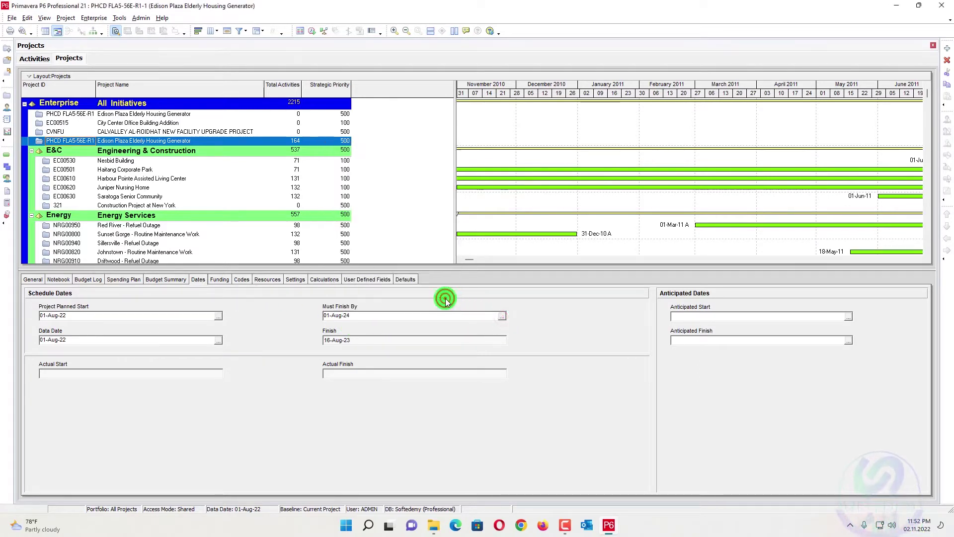
Step: Open the CVNFU and Edison Plaza projects together
left_click(119, 131)
left_click(121, 141)
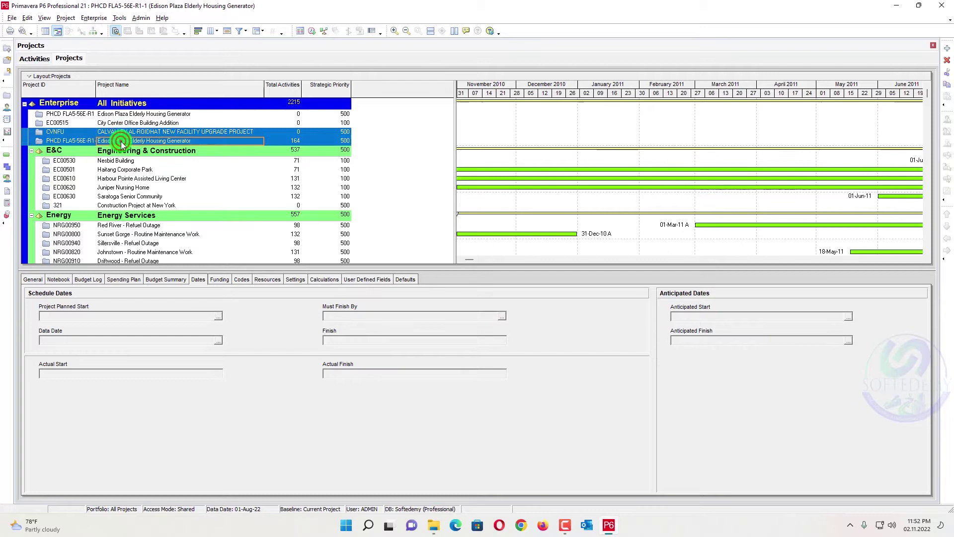
right_click(121, 141)
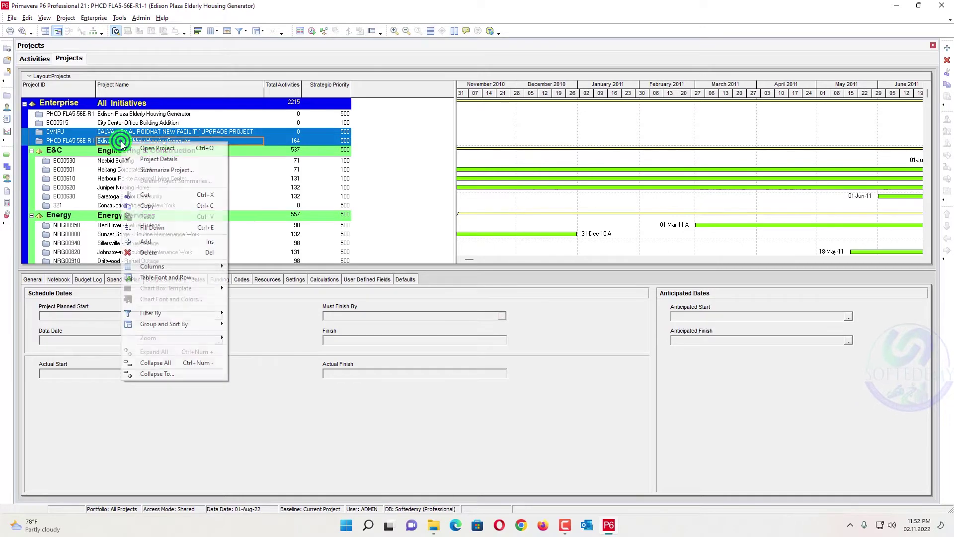
left_click(170, 150)
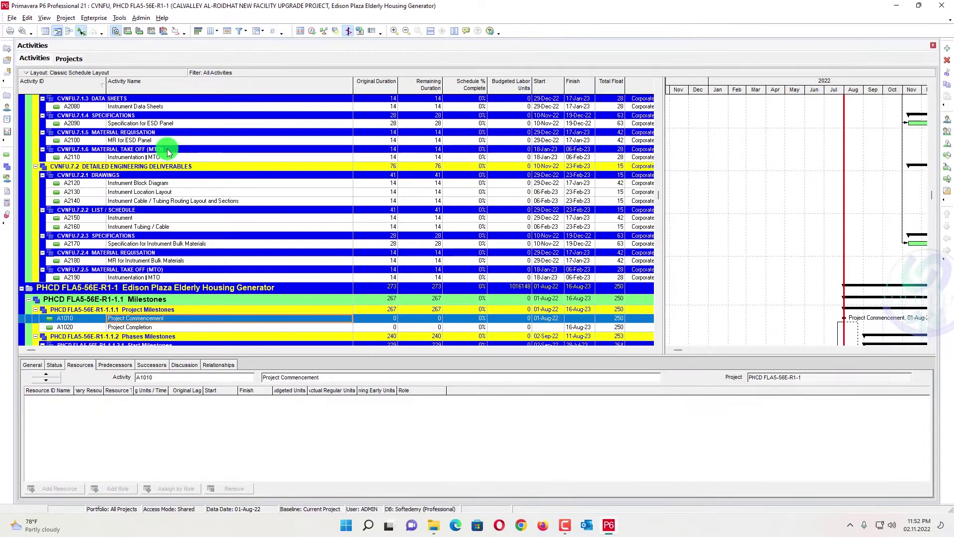
Step: Collapse the activity bands to WBS Level 2 and select the Edison Plaza Milestones band
right_click(179, 157)
left_click(214, 387)
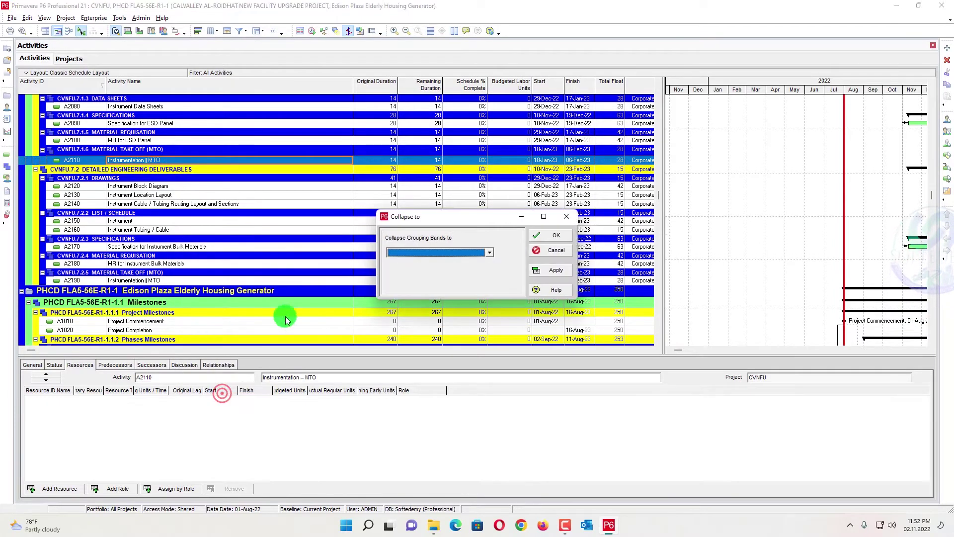
left_click(403, 254)
left_click(417, 272)
left_click(556, 270)
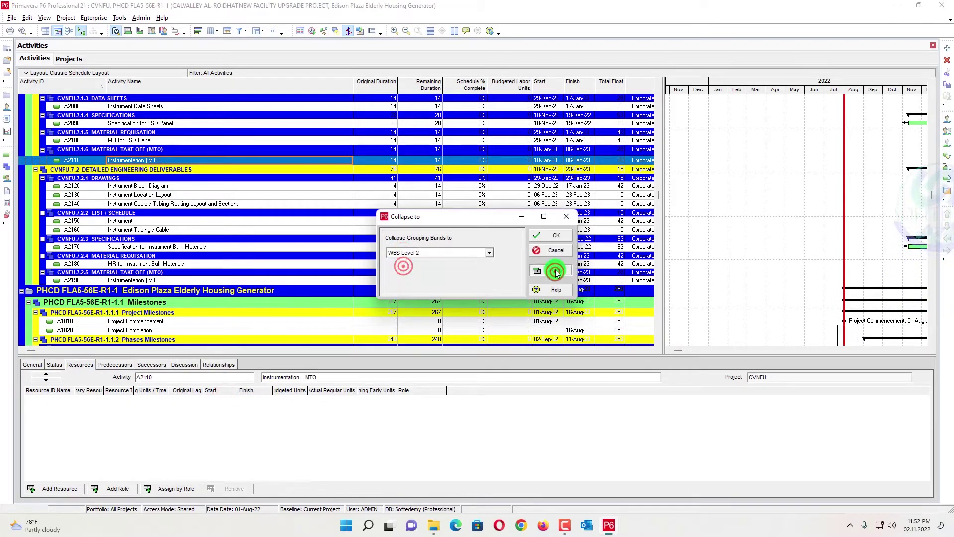
left_click(561, 238)
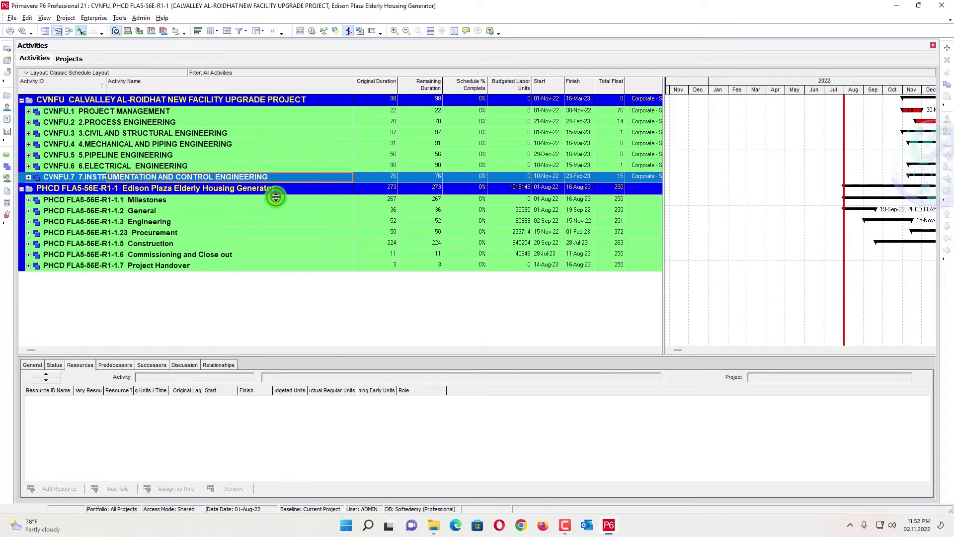
left_click(274, 200)
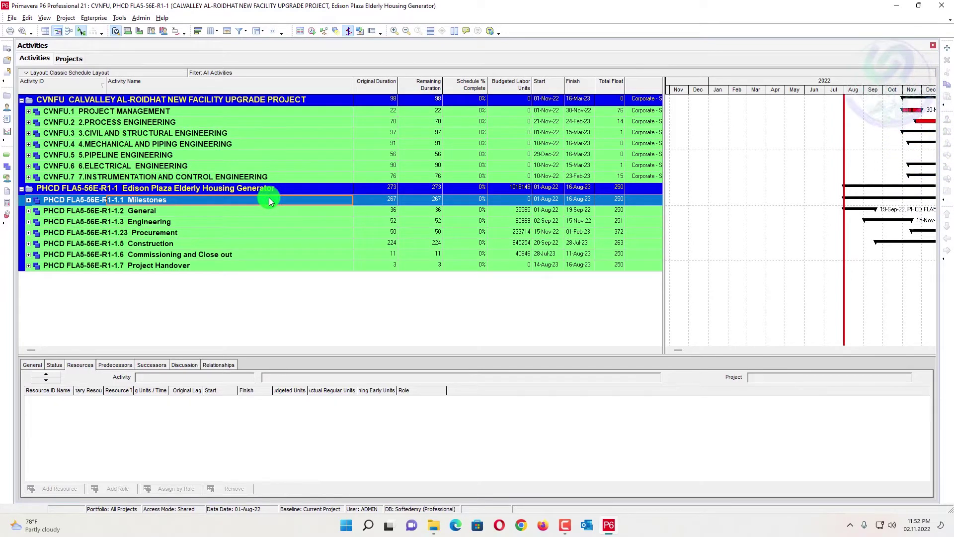
Step: Schedule CVNFU and Edison Plaza with Edison Plaza's scheduling options, then view the log
key("F9")
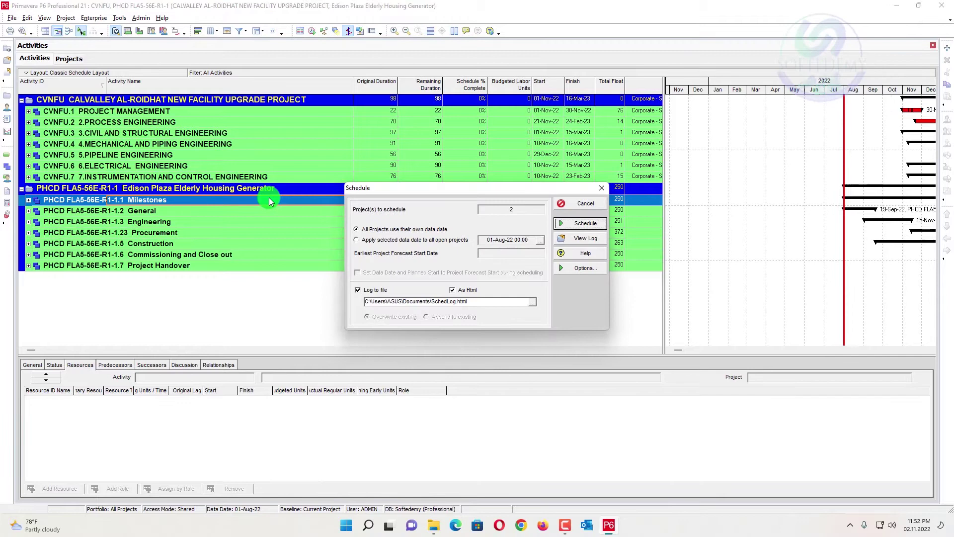
left_click(585, 224)
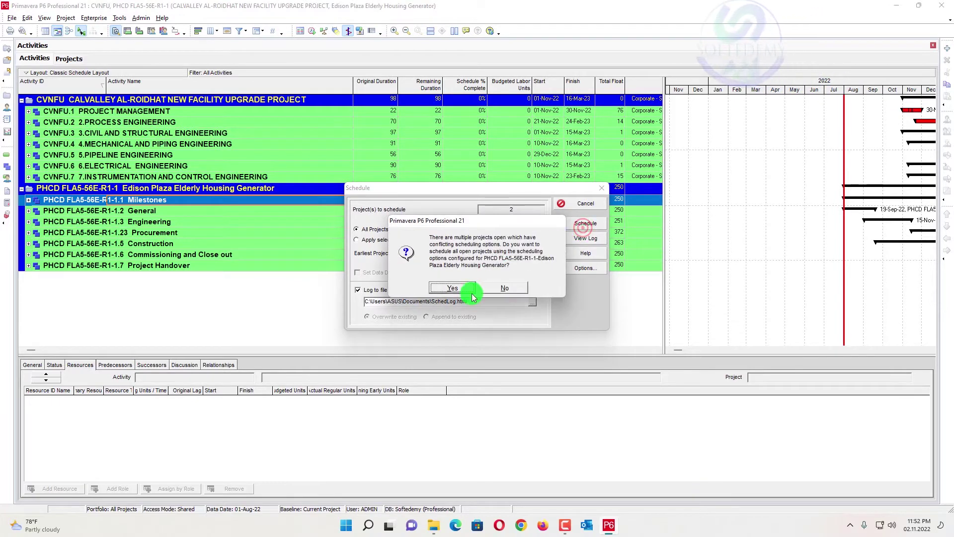
left_click(452, 288)
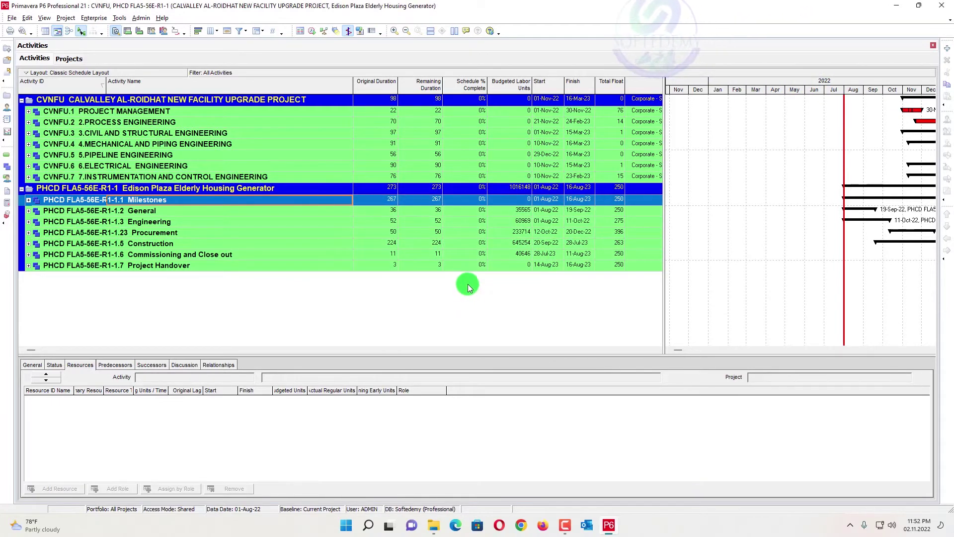
key("F9")
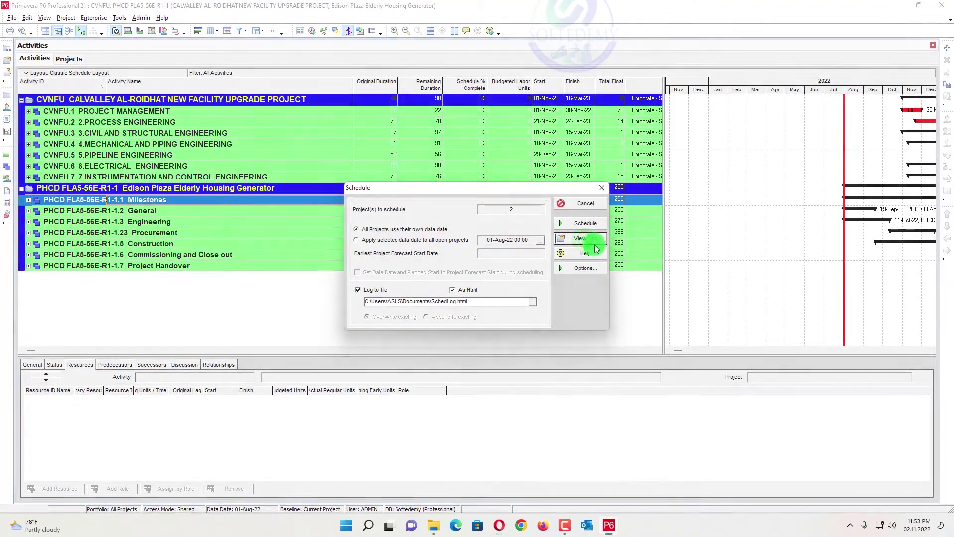
left_click(595, 244)
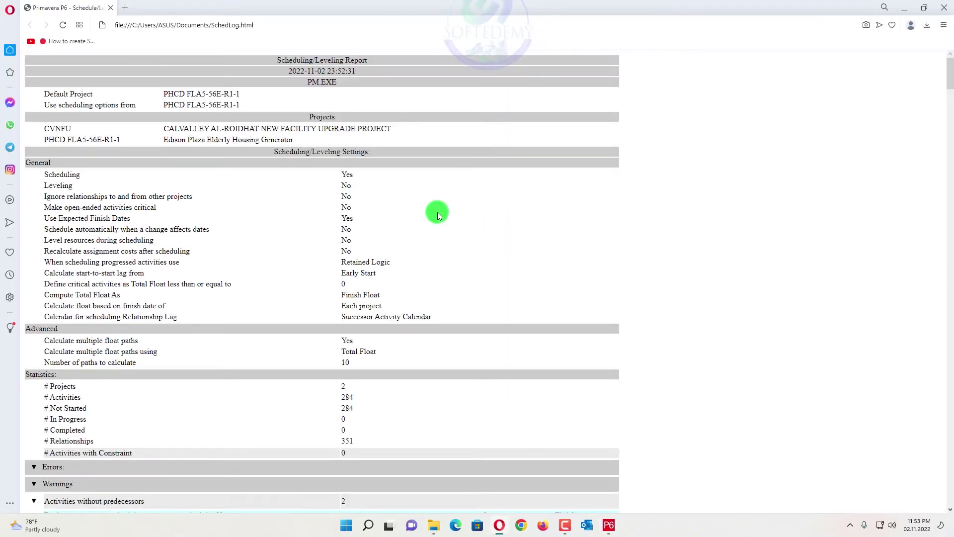
scroll(441, 215, "down", 5)
scroll(441, 214, "down", 3)
scroll(440, 215, "up", 3)
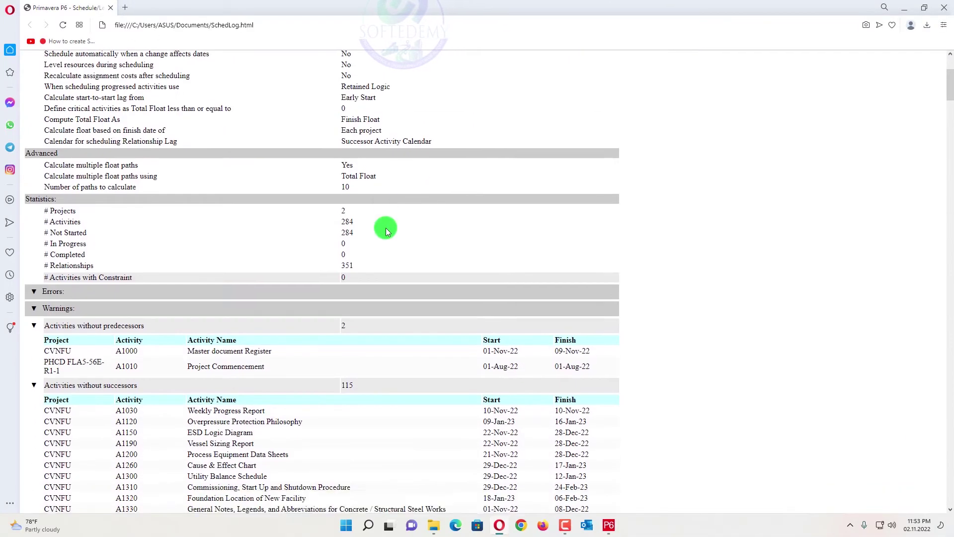
scroll(386, 229, "down", 5)
scroll(385, 229, "down", 5)
scroll(389, 231, "up", 6)
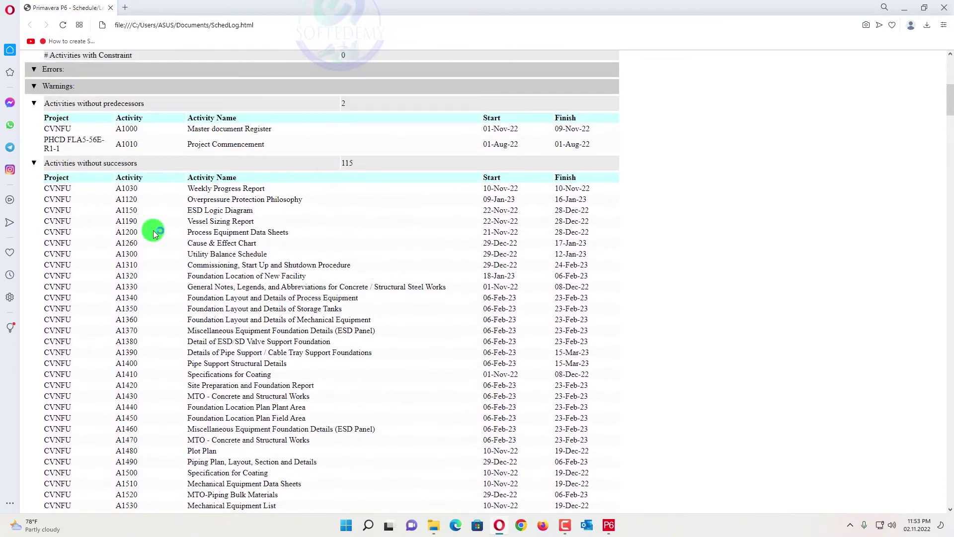
Step: Collapse the 'Activities without predecessors' and 'Activities without successors' lists in SchedLog.html
left_click(33, 103)
left_click(34, 121)
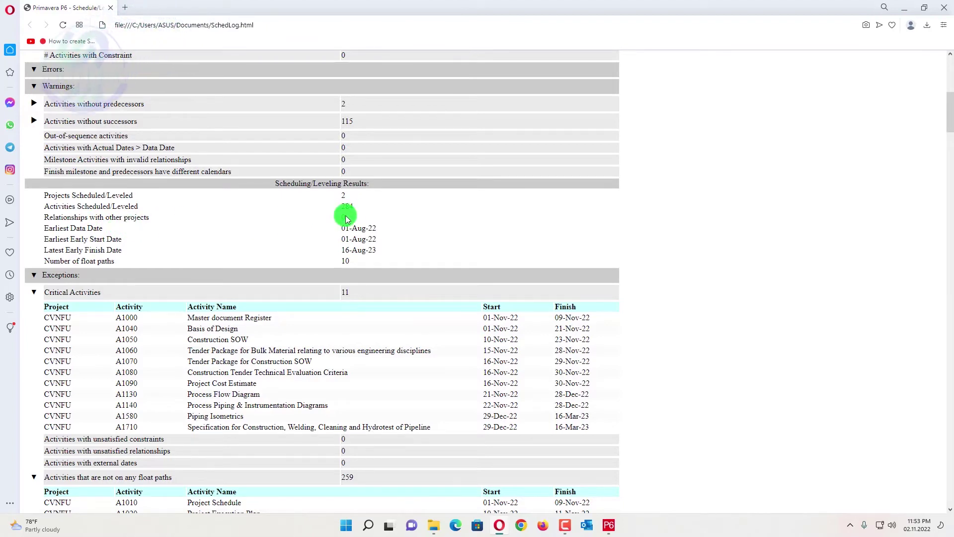
Step: Back in P6, apply one data date to all open projects and close the Schedule dialog
key("alt+Tab")
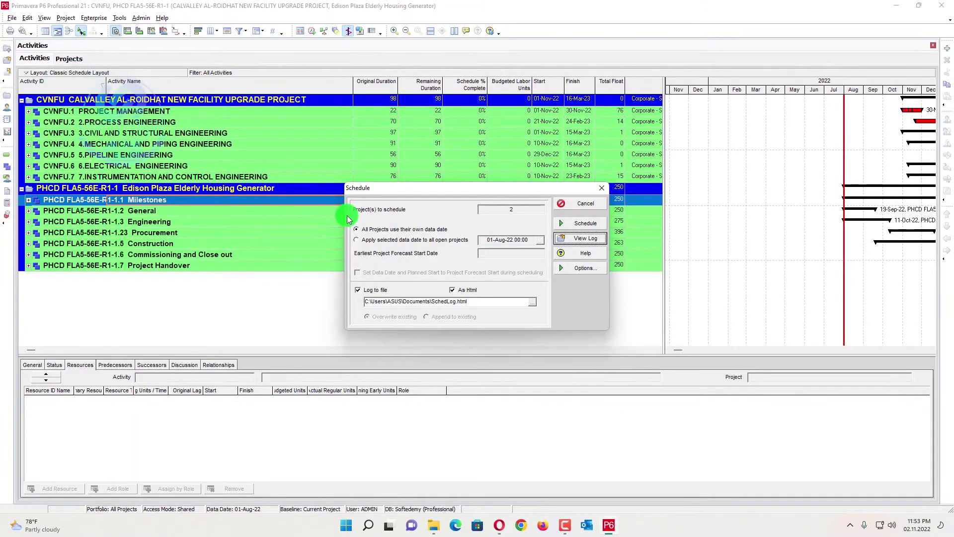
left_click(358, 239)
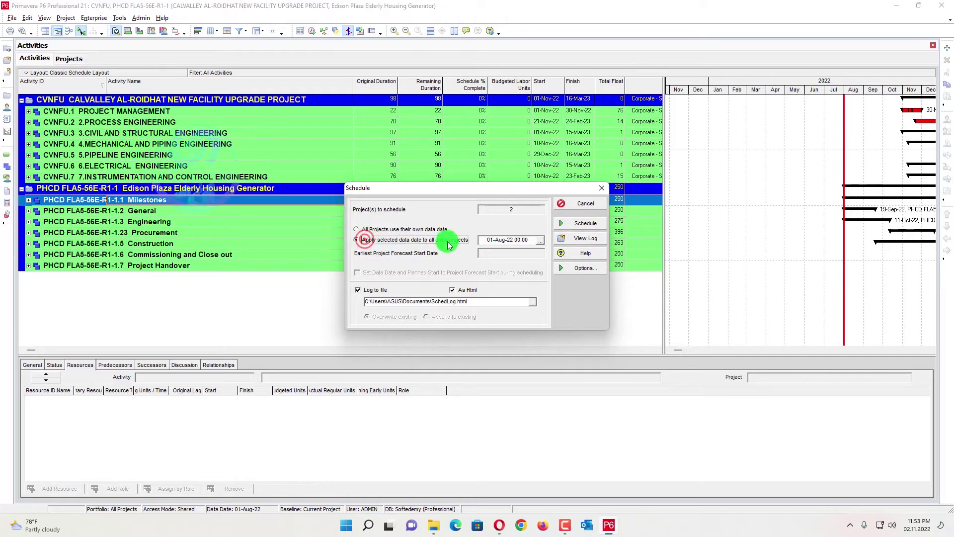
left_click(596, 190)
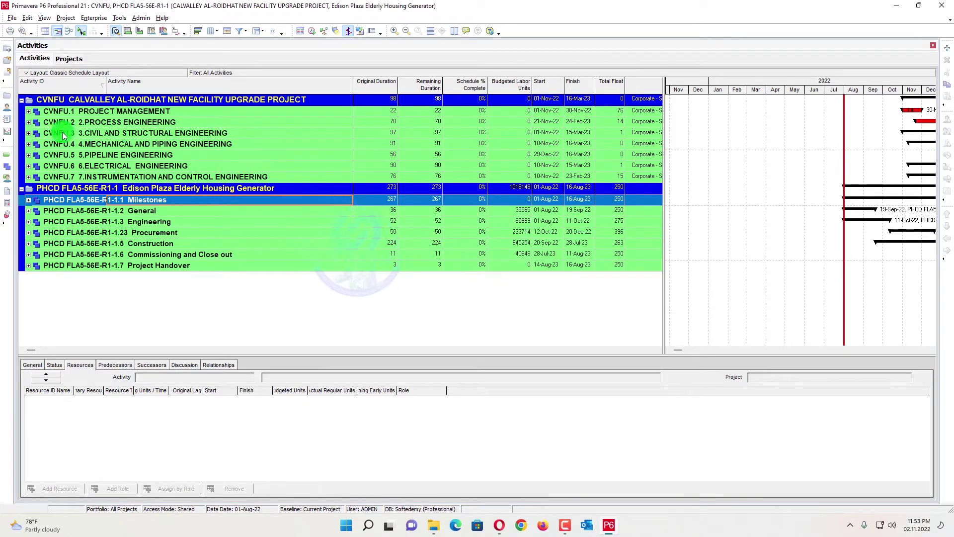
Step: Expand CVNFU's Mechanical and Piping > Basic Engineering > Drawings and show A1490's successors
left_click(36, 121)
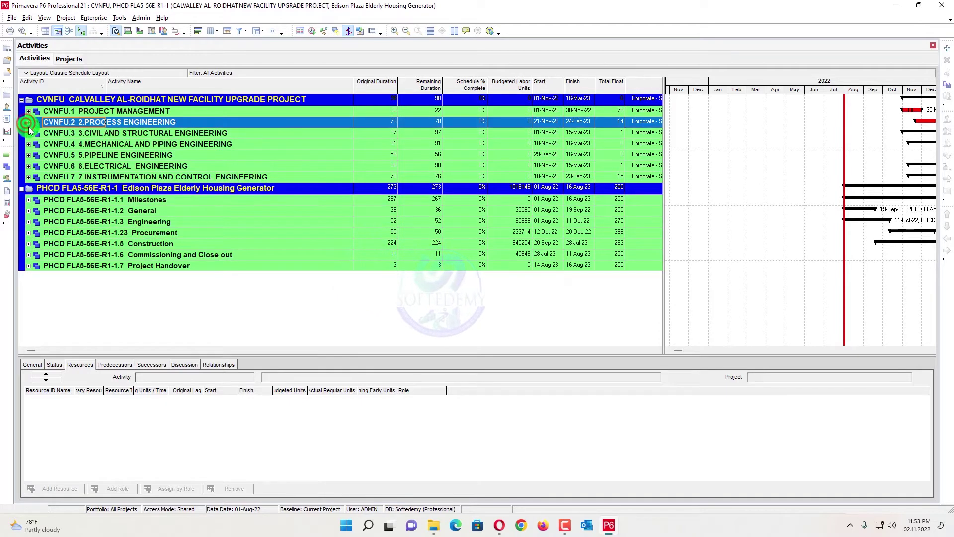
left_click(28, 143)
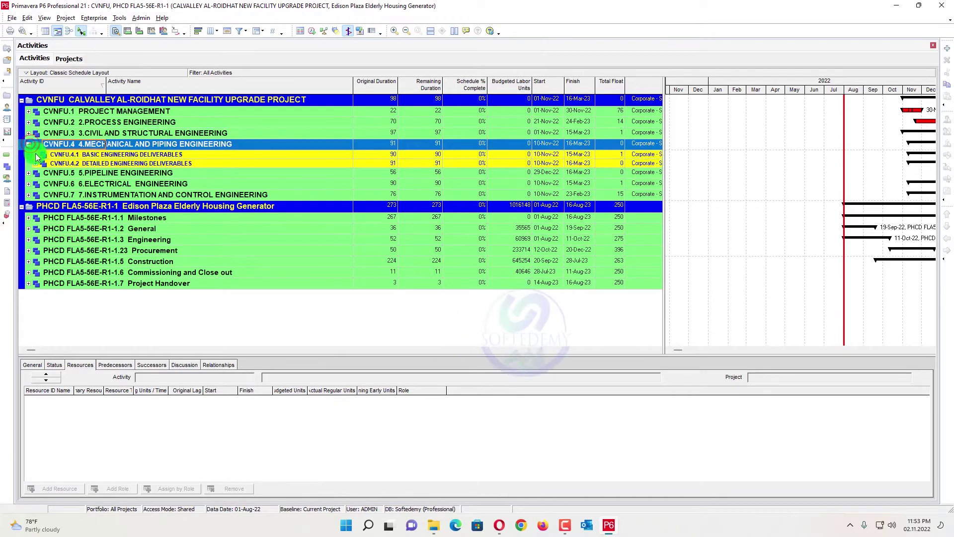
left_click(45, 153)
left_click(46, 163)
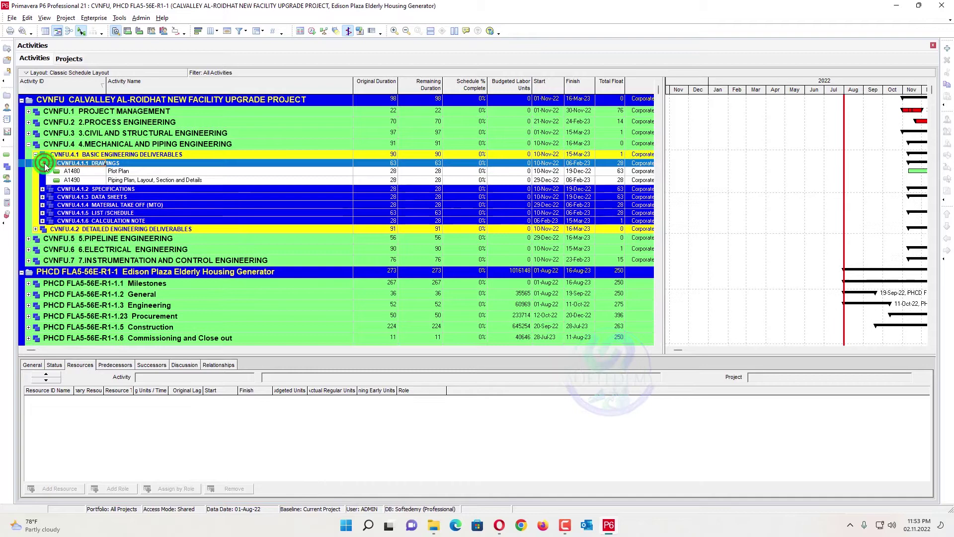
left_click(127, 180)
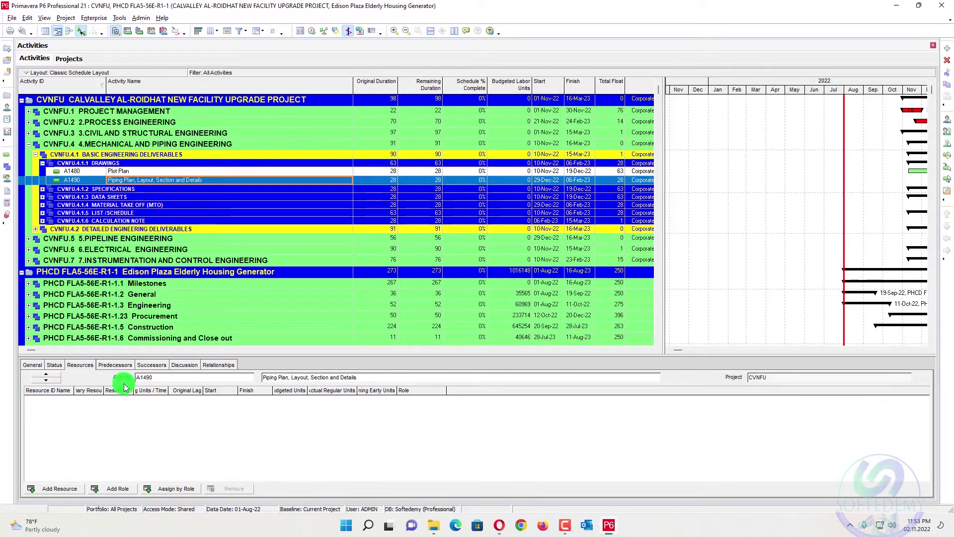
left_click(216, 365)
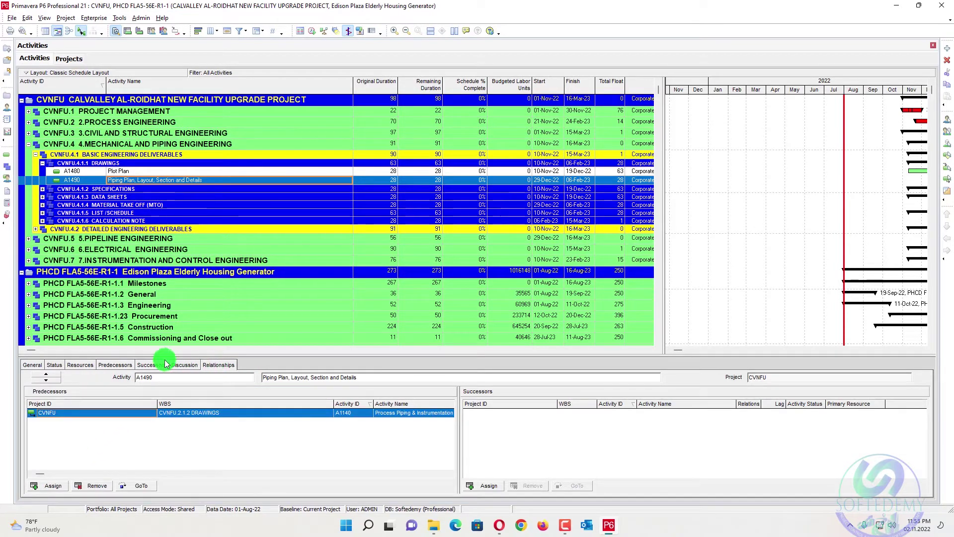
left_click(138, 365)
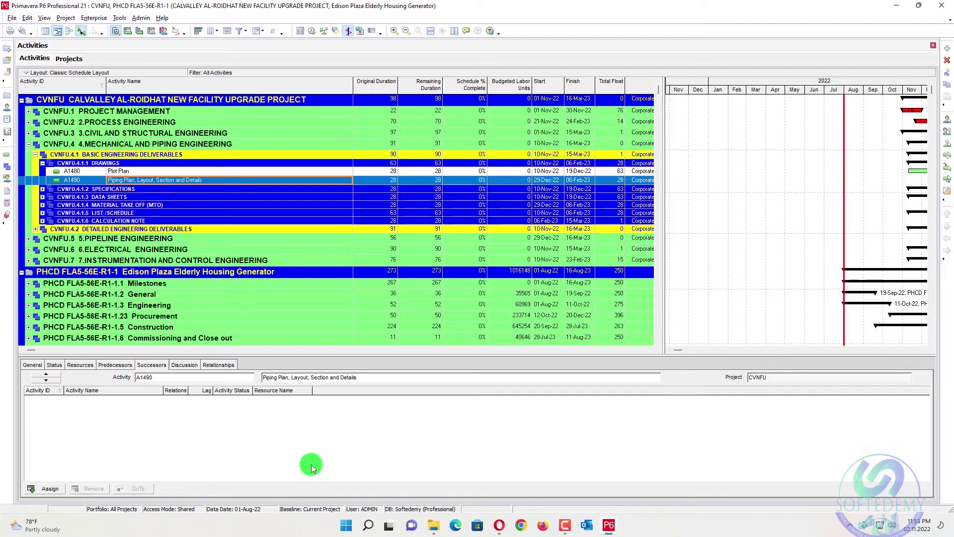
left_click(44, 489)
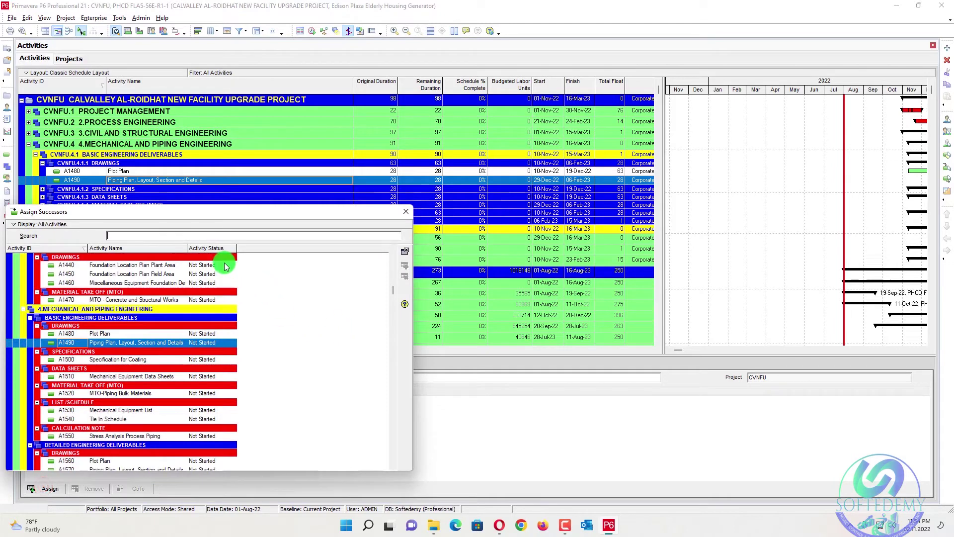
right_click(288, 292)
left_click(337, 373)
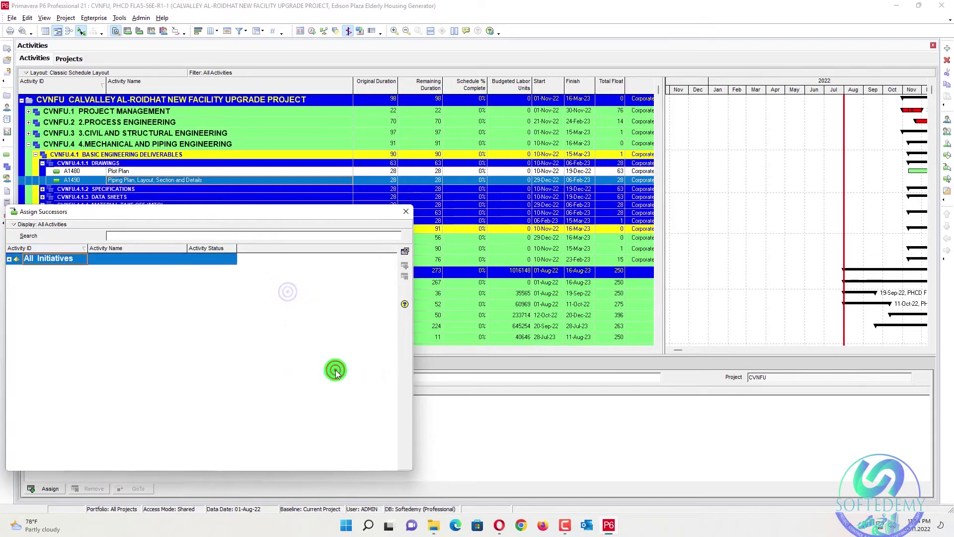
left_click(12, 259)
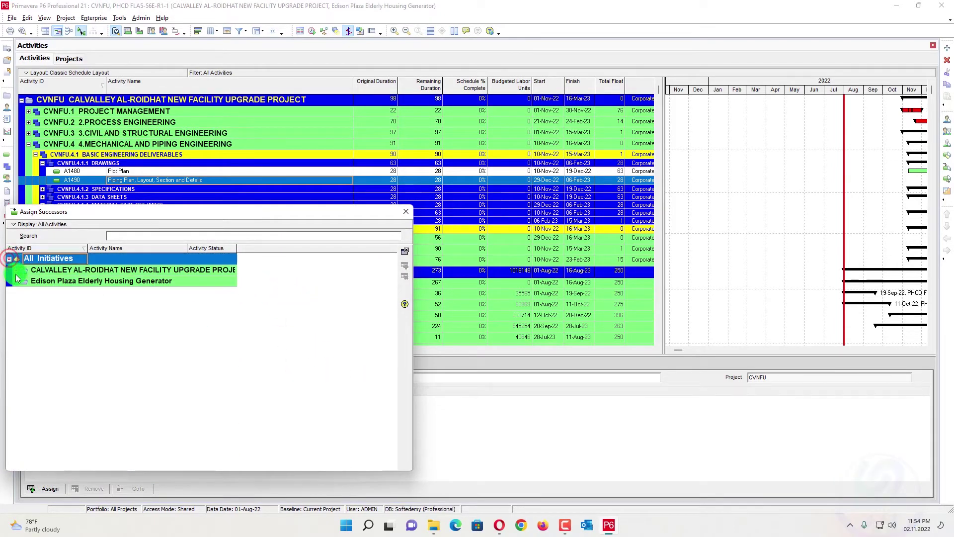
left_click(17, 280)
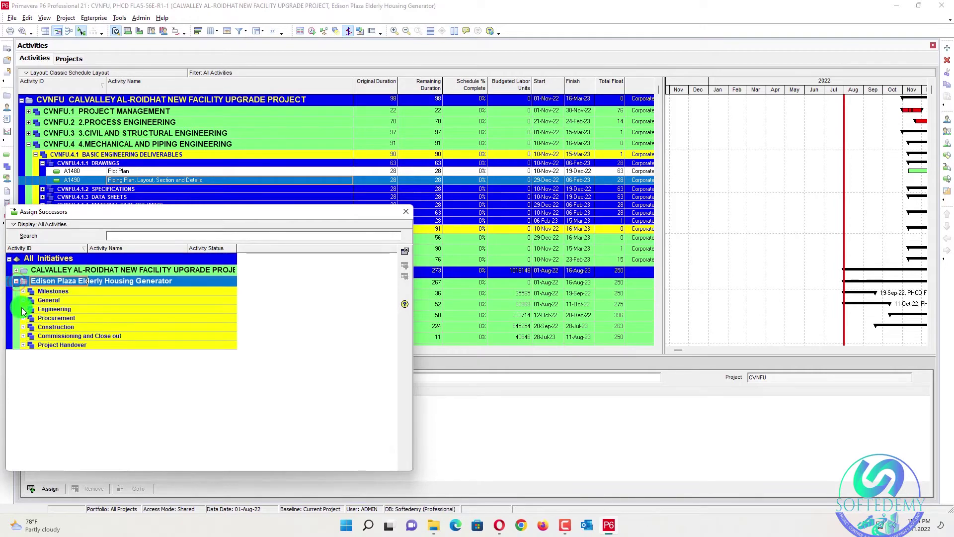
left_click(23, 308)
left_click(23, 334)
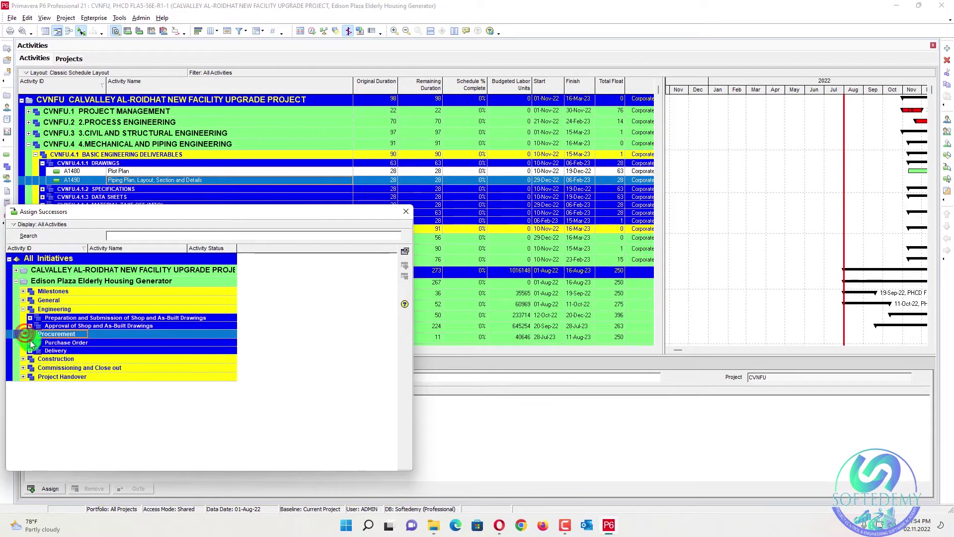
left_click(36, 342)
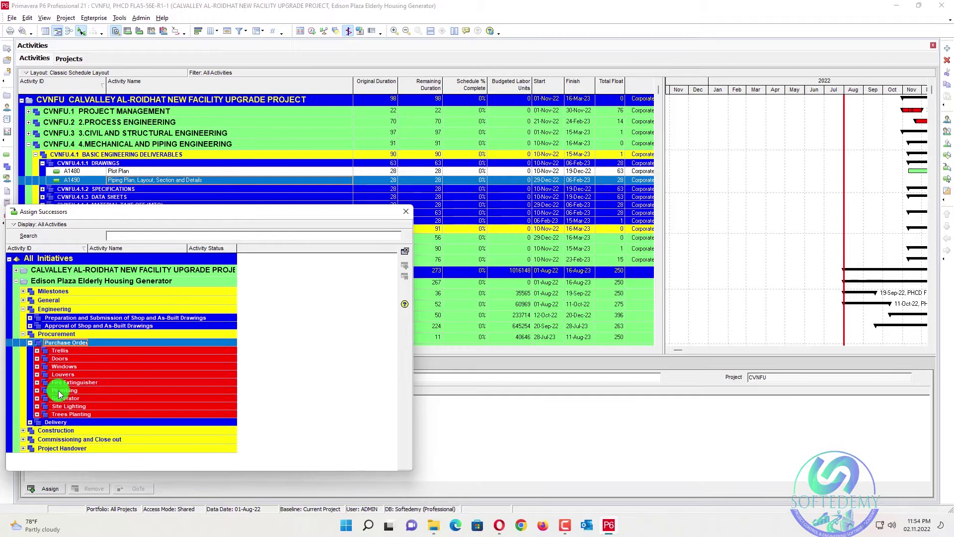
left_click(36, 389)
left_click(67, 398)
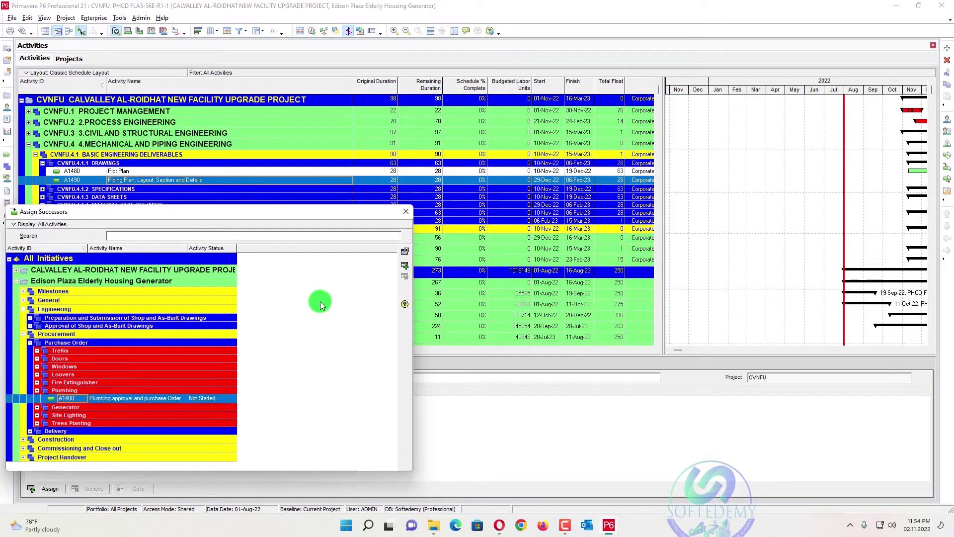
left_click(405, 212)
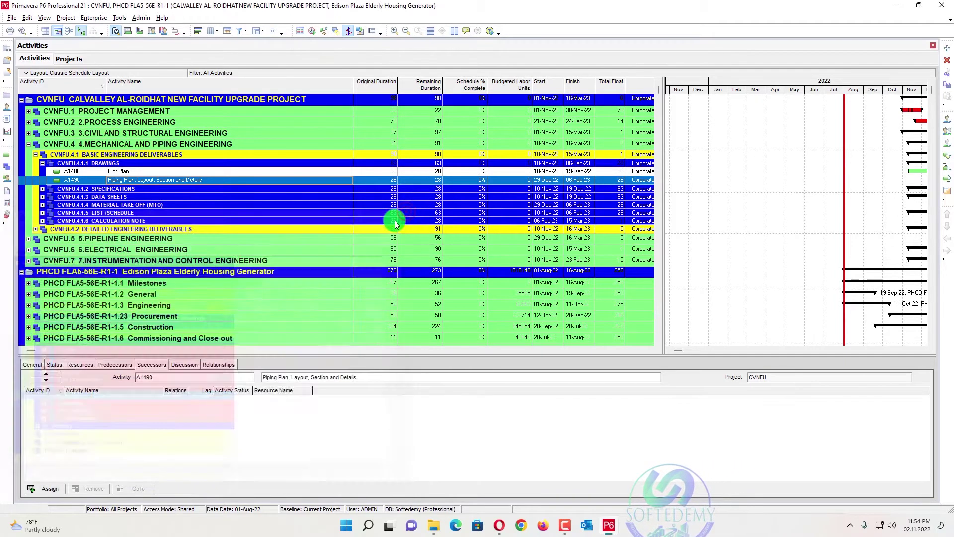
Step: Expand Edison Plaza's Procurement > Purchase Order > Plumbing and select activity A1400
left_click(36, 304)
left_click(36, 335)
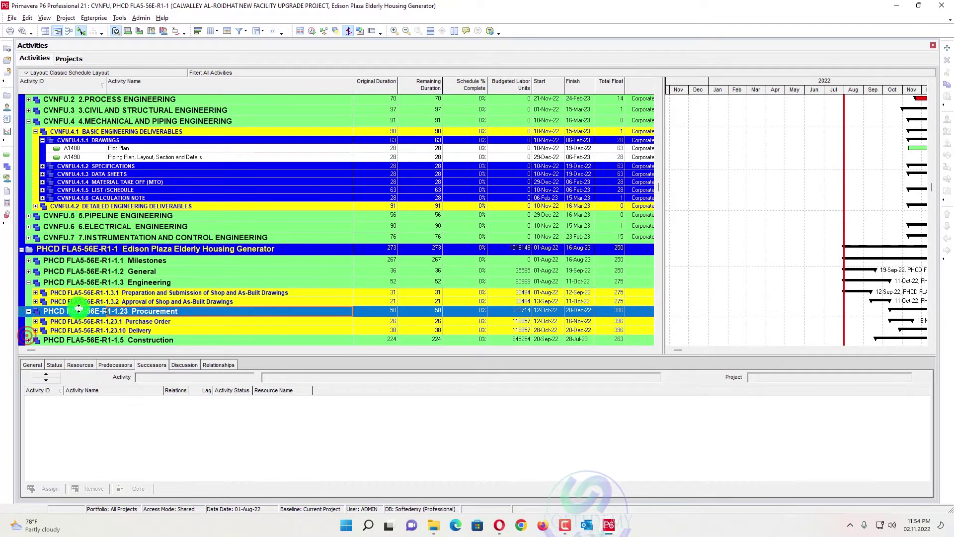
left_click(44, 320)
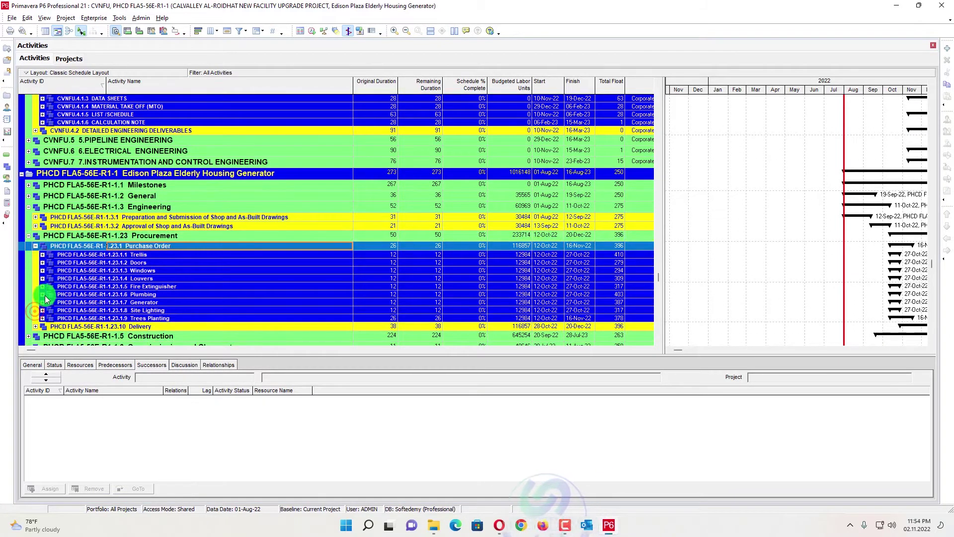
left_click(42, 294)
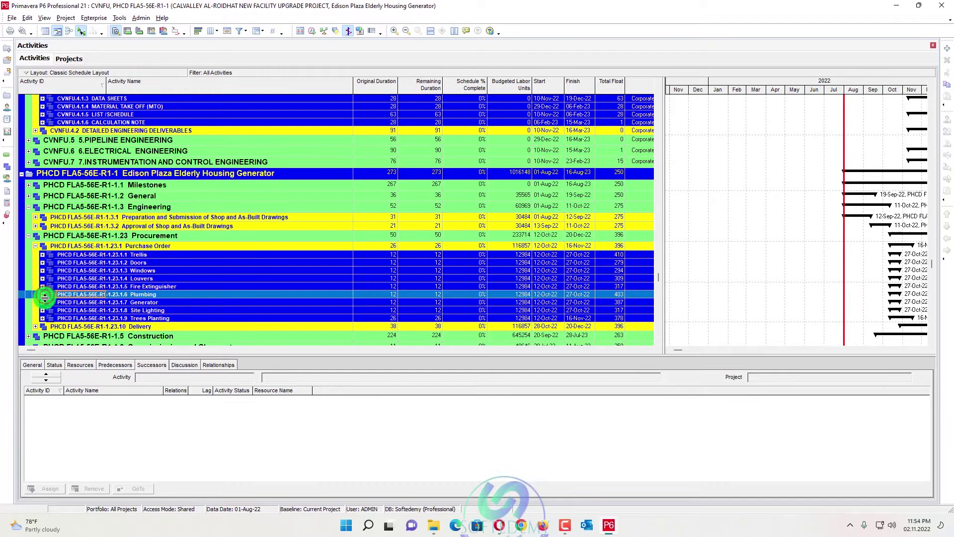
left_click(43, 294)
left_click(93, 301)
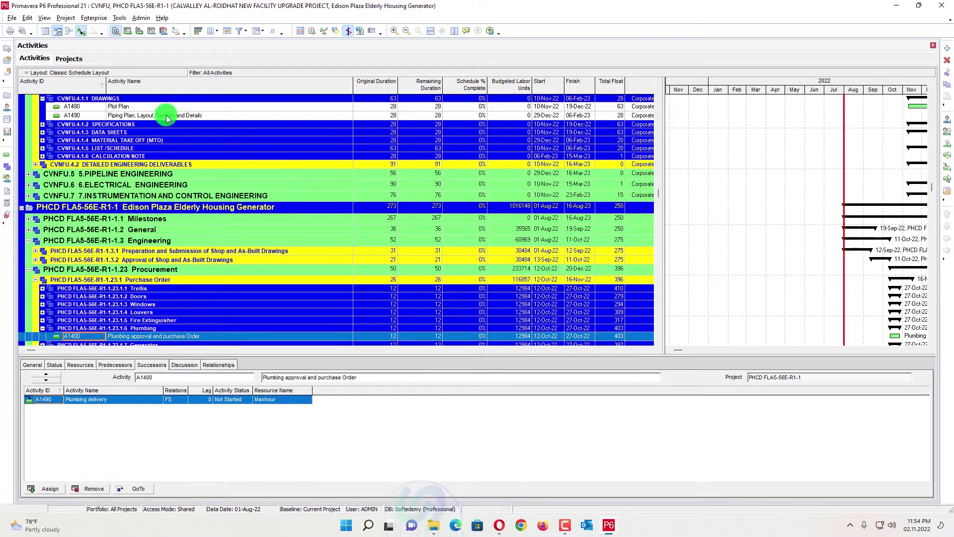
Step: Select CVNFU activity A1490 and show its predecessors and successors side by side
left_click(168, 117)
scroll(180, 223, "down", 3)
scroll(185, 241, "up", 3)
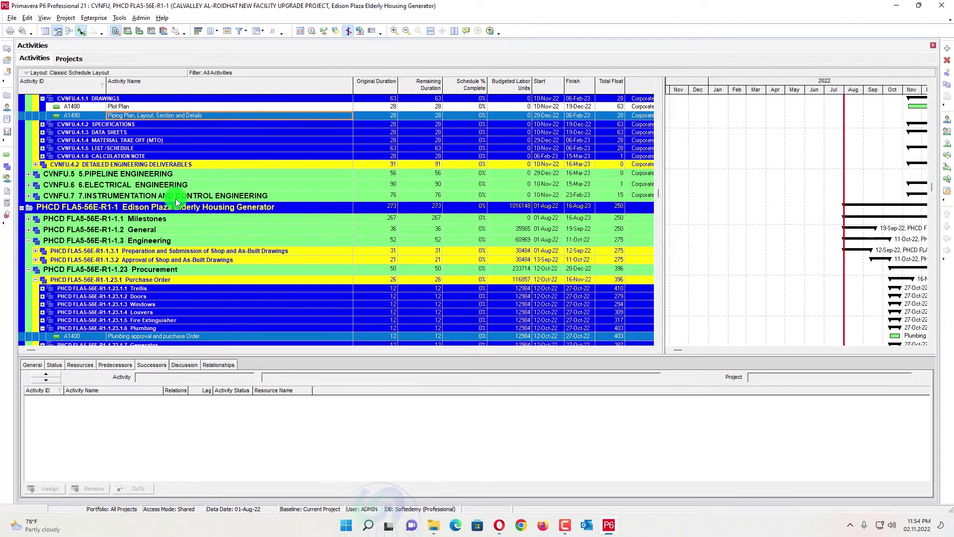
right_click(311, 119)
left_click(348, 254)
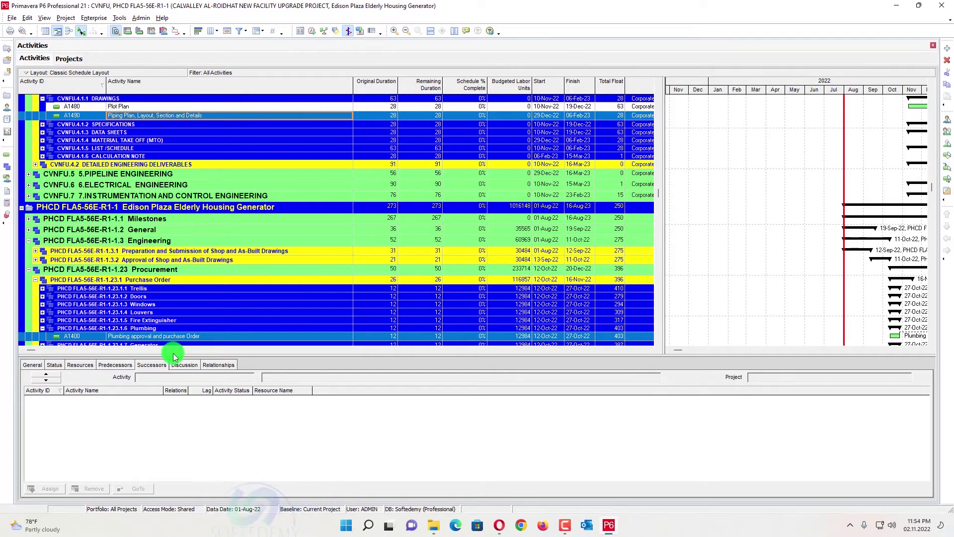
left_click(223, 366)
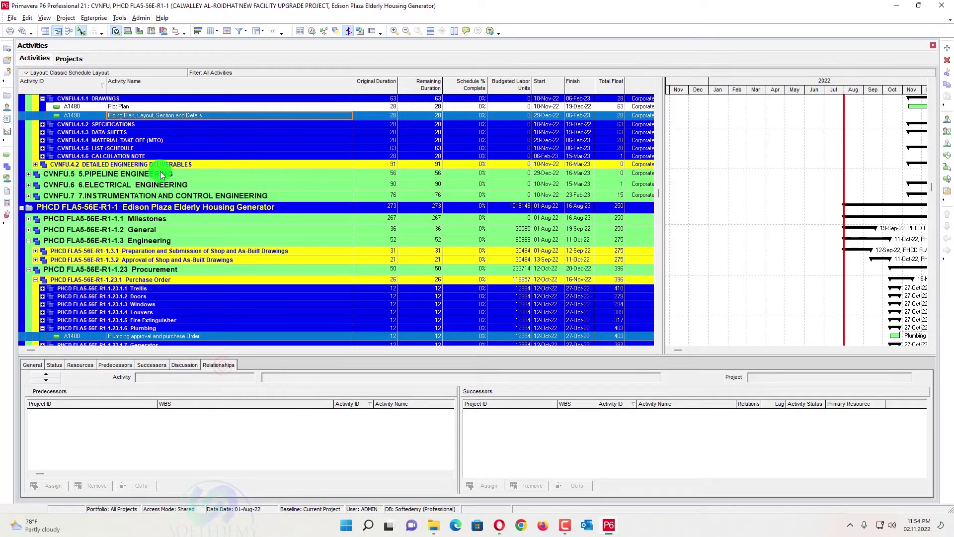
left_click(201, 119)
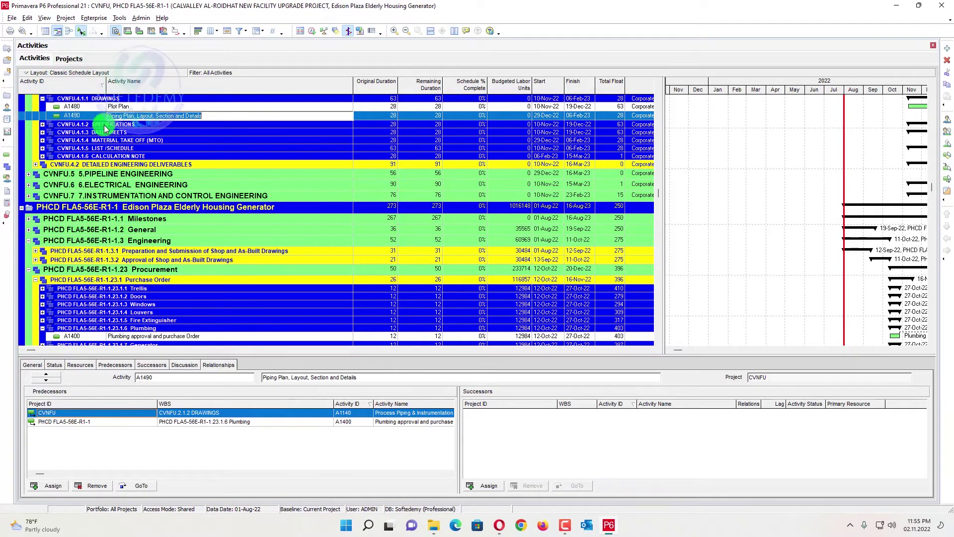
Step: From A1400, go to its CVNFU successor A1490 and remove A1400 as its predecessor
left_click(84, 335)
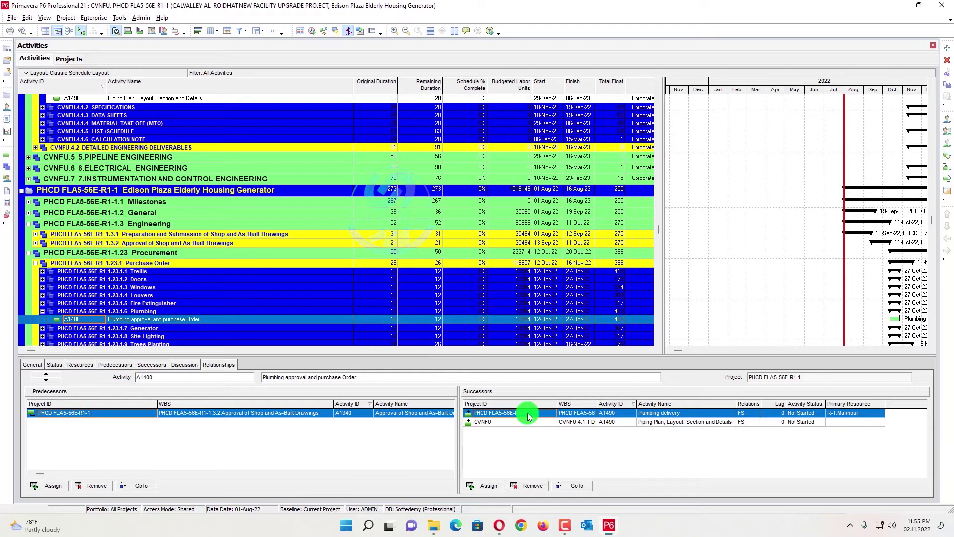
left_click(659, 424)
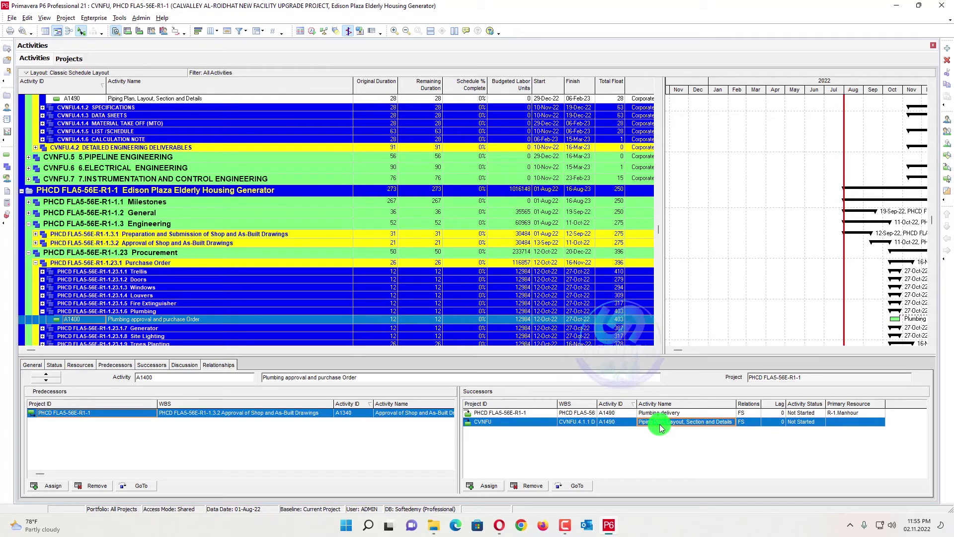
left_click(577, 486)
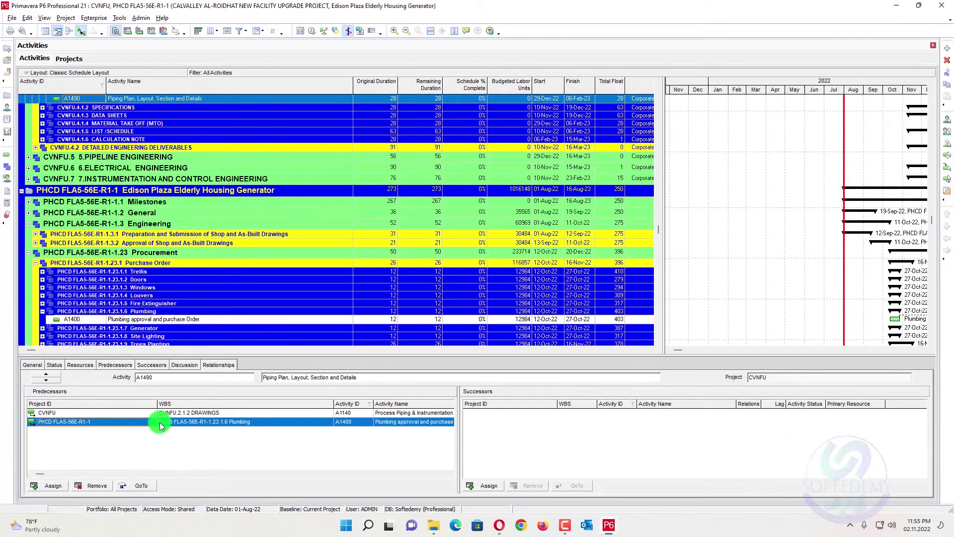
left_click(96, 485)
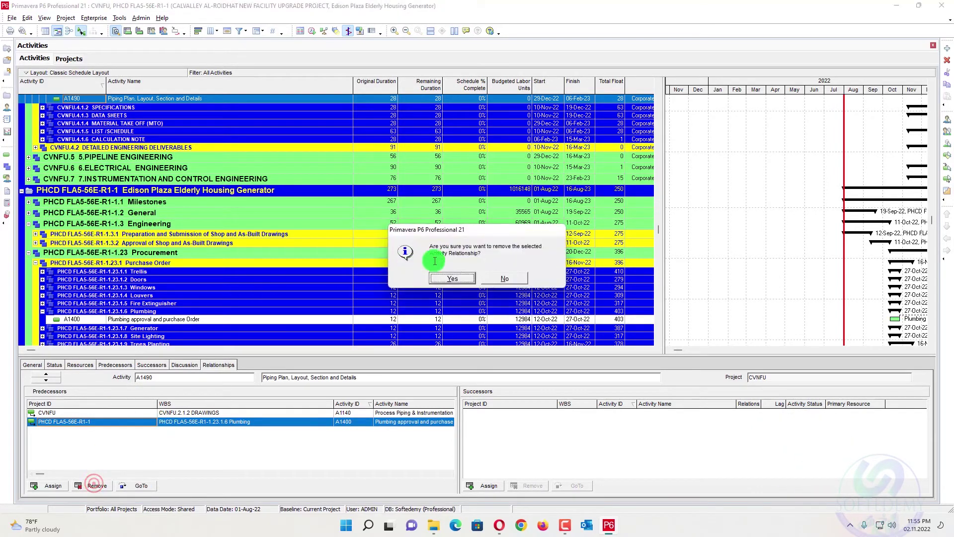
Step: Confirm deleting the A1400–A1490 relationship, then review activities A1490 and A1400
left_click(453, 278)
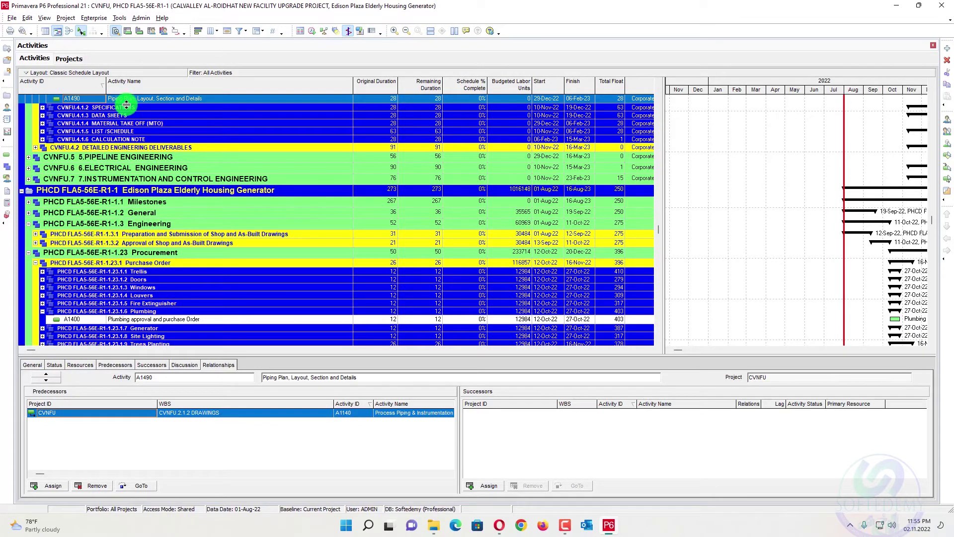
left_click(138, 322)
right_click(138, 322)
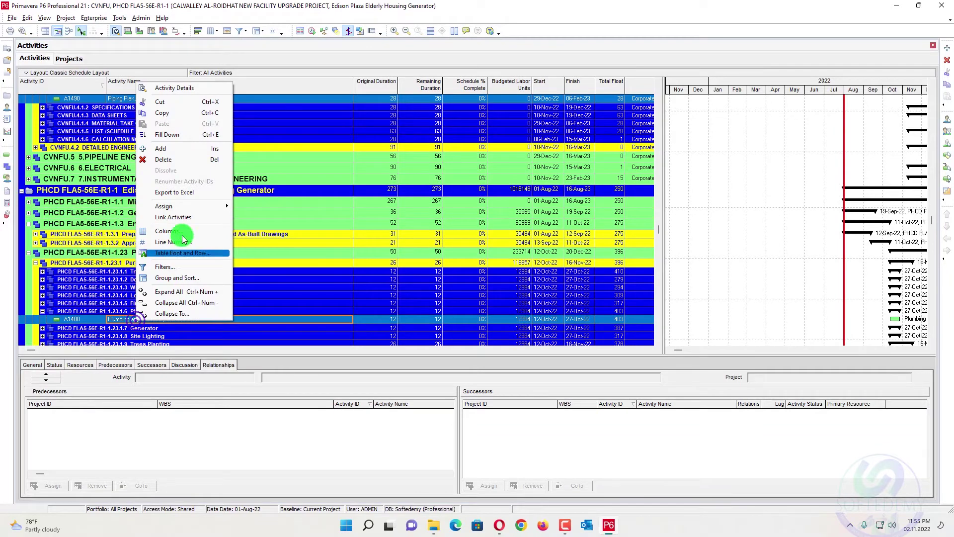
left_click(168, 136)
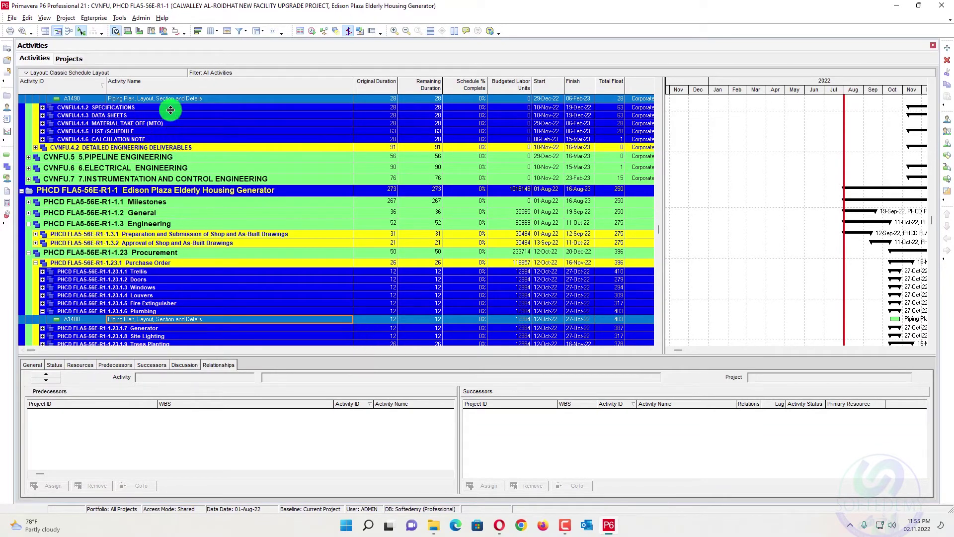
left_click(182, 100)
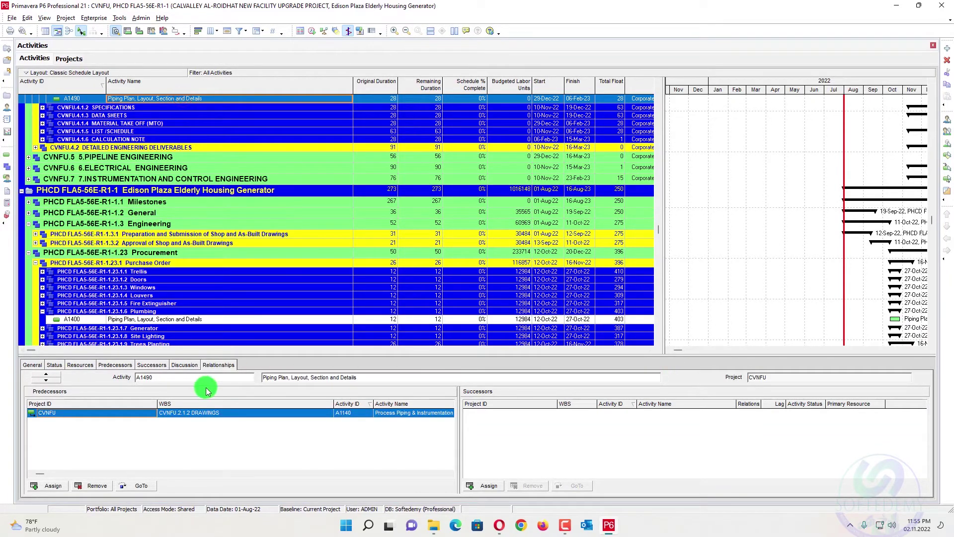
left_click(119, 319)
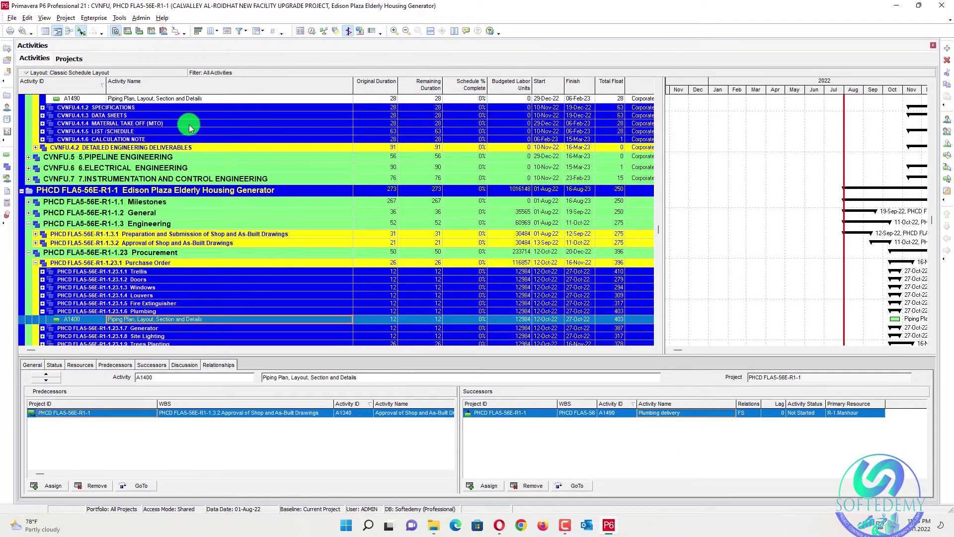
left_click(194, 99)
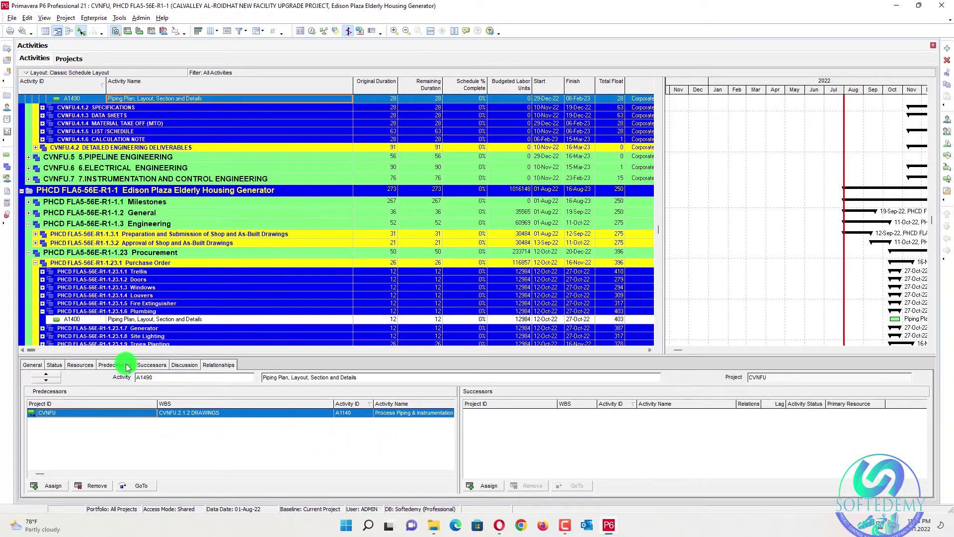
Step: Link A1490 and A1400, making A1490 the predecessor, and go to predecessor A1340
left_click(136, 321, "shift")
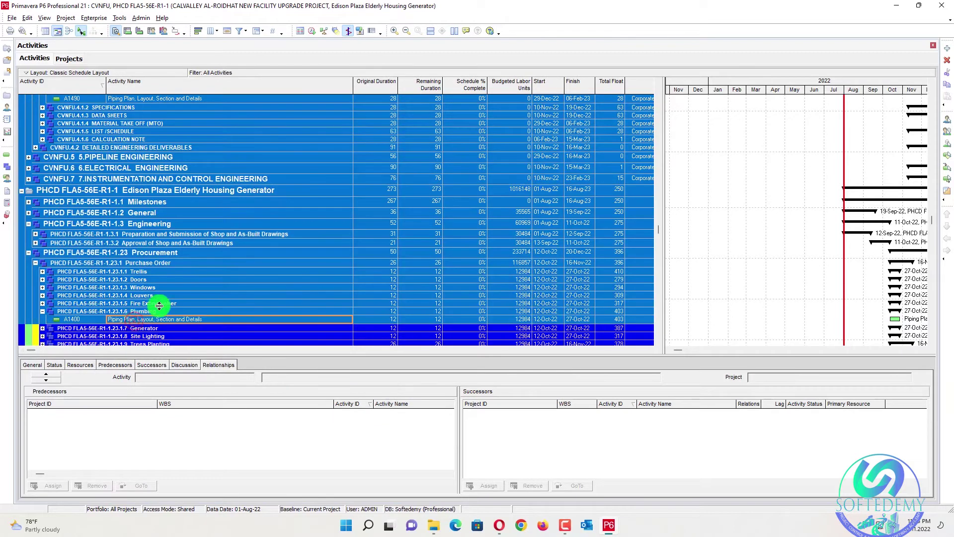
left_click(178, 287)
left_click(192, 99)
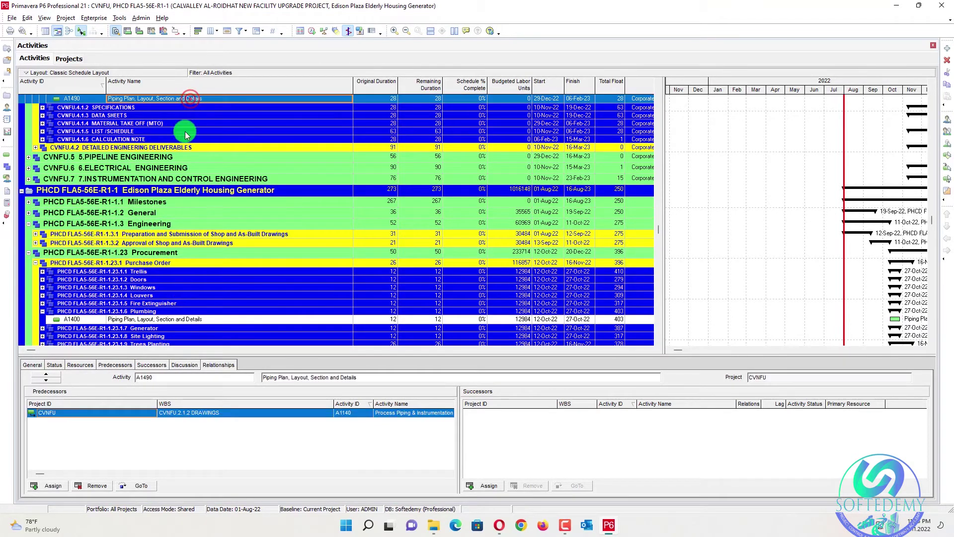
left_click(160, 321, "shift")
right_click(158, 319)
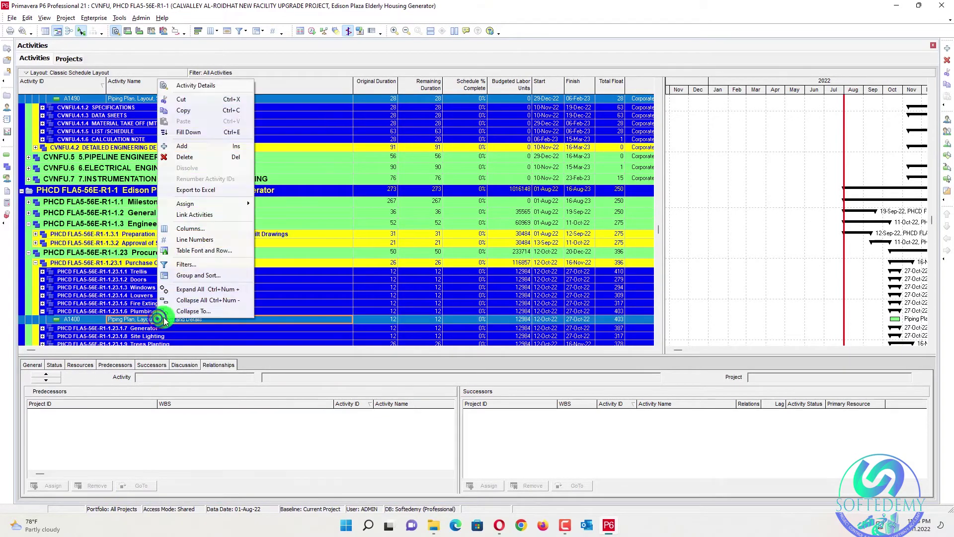
left_click(195, 215)
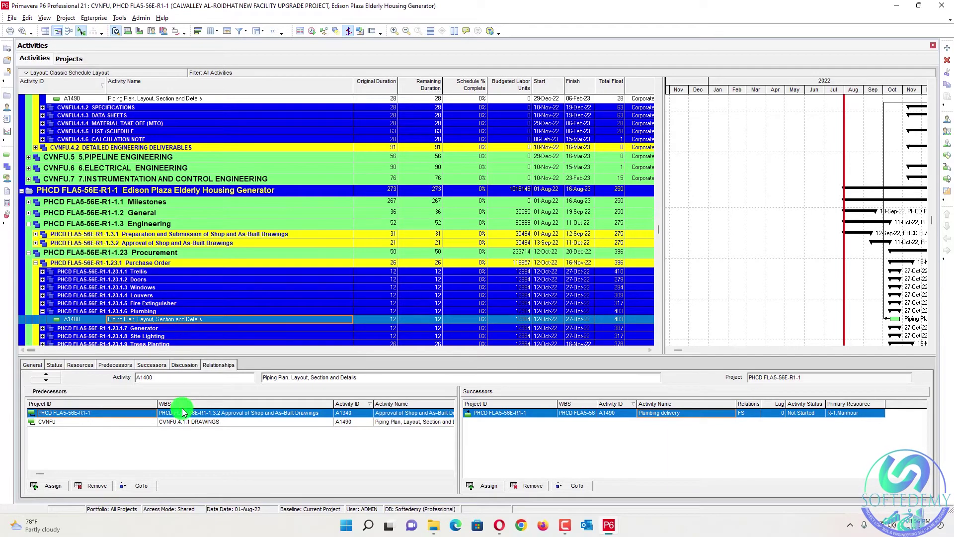
left_click(144, 486)
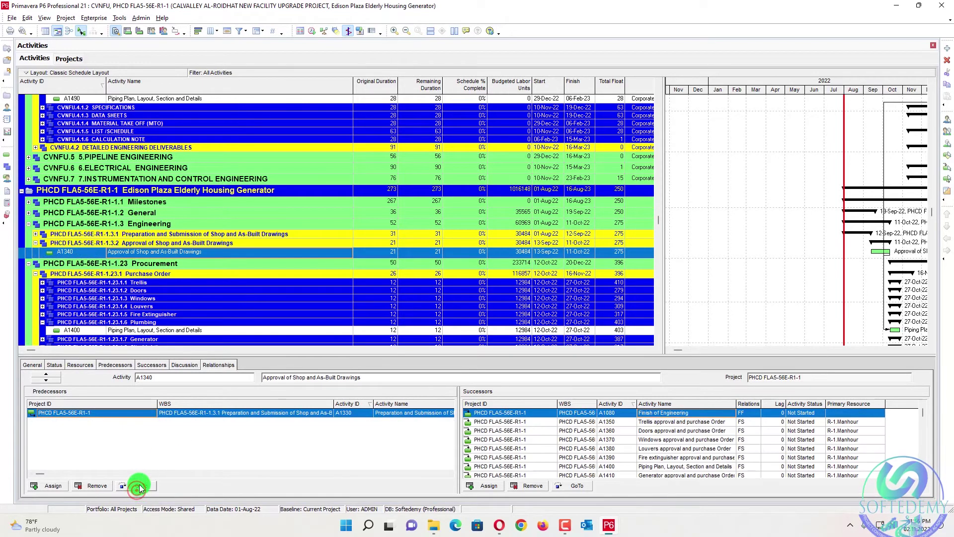
Step: Try scheduling both projects with one shared data date, dismissing the data date warnings
left_click(173, 98)
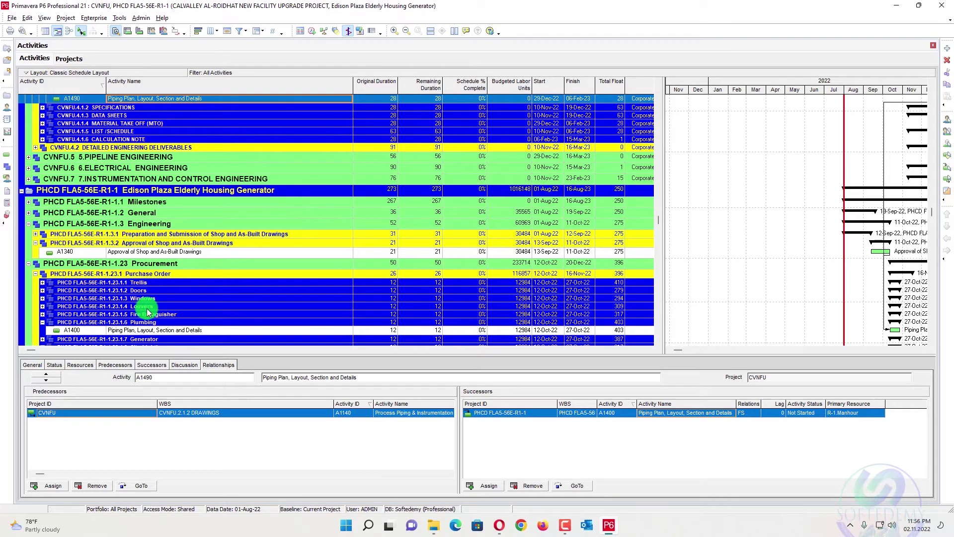
key("F9")
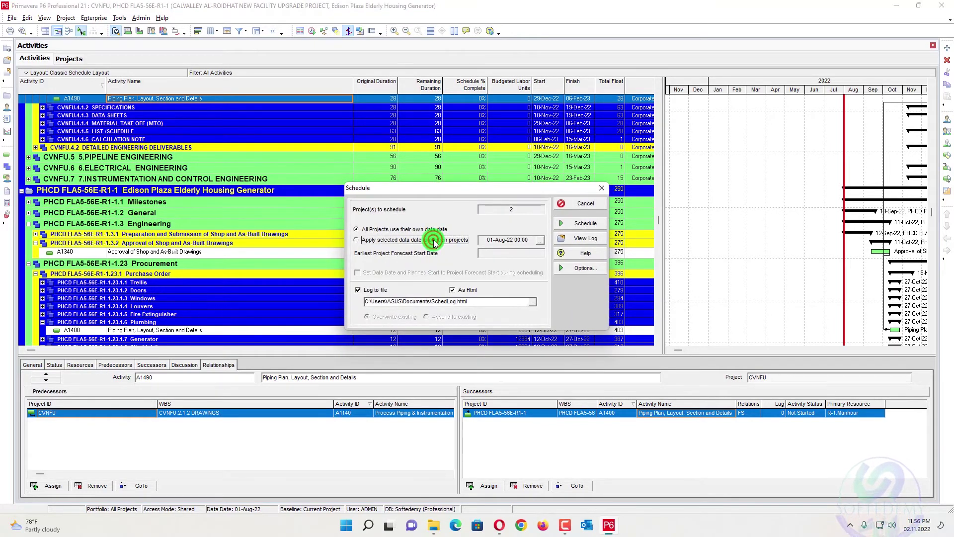
left_click(598, 224)
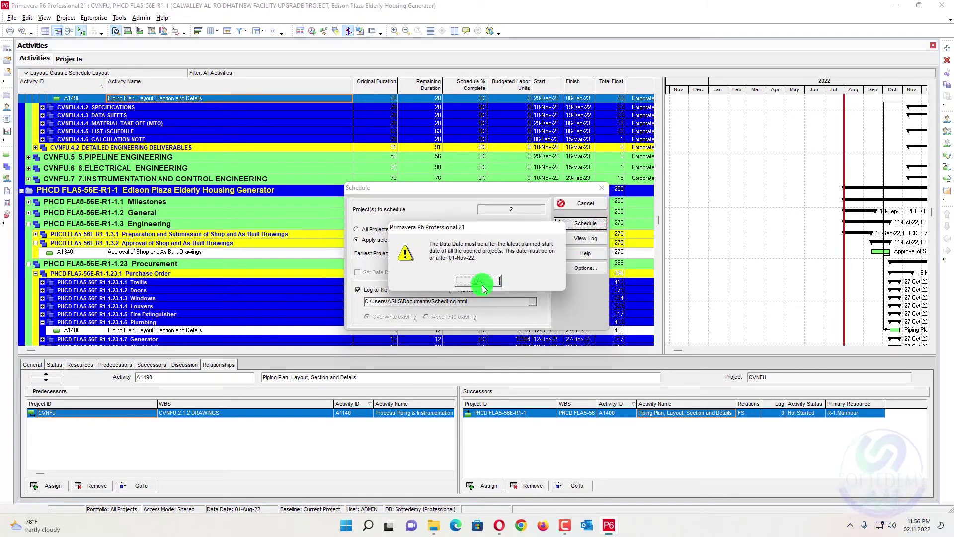
left_click(483, 283)
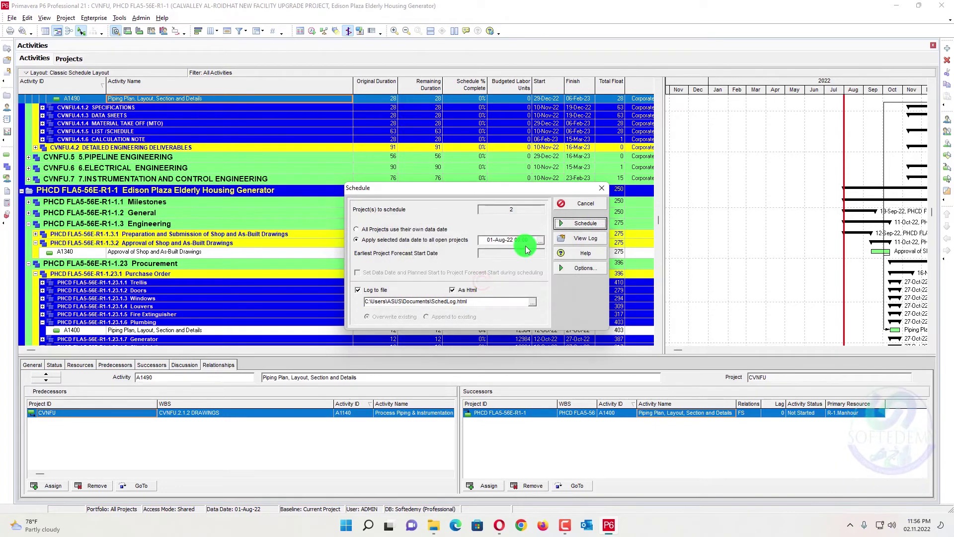
left_click(567, 224)
left_click(483, 282)
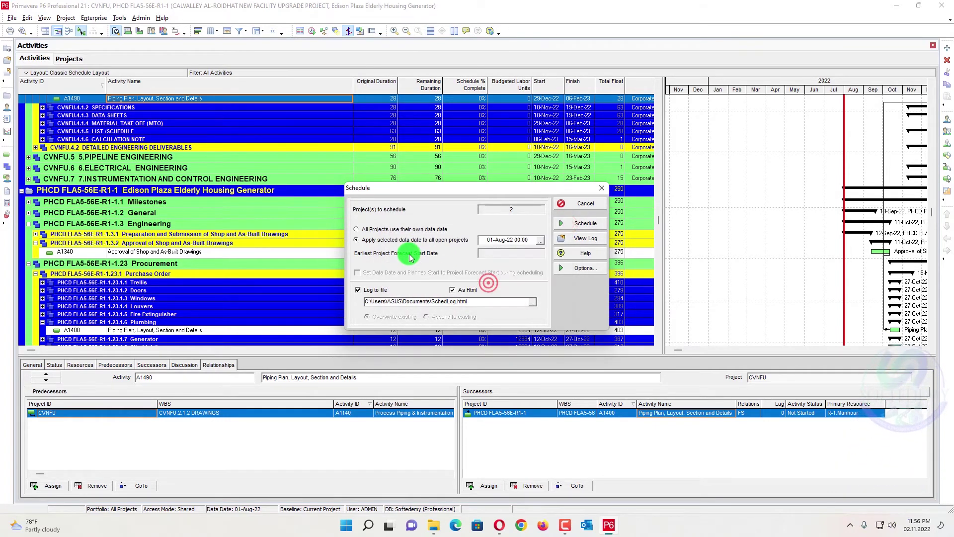
left_click(580, 223)
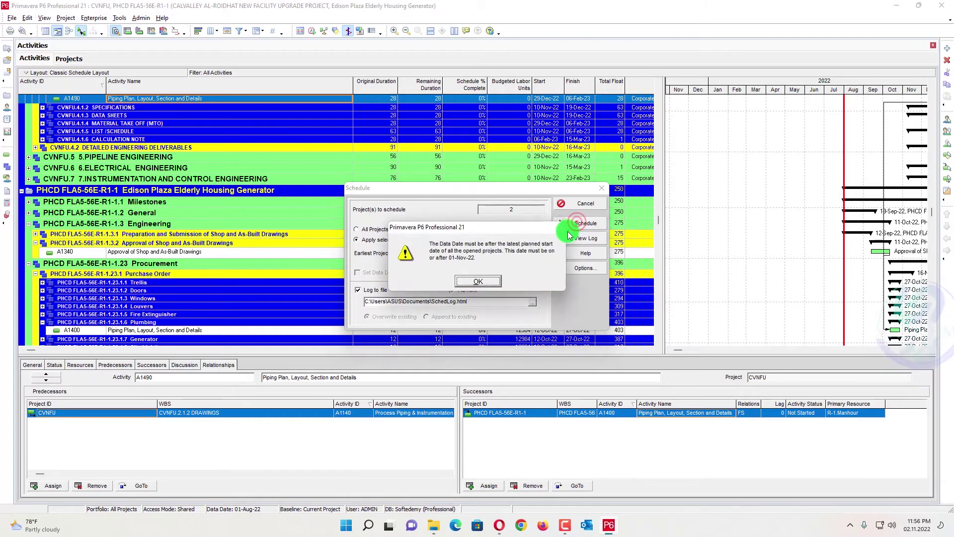
left_click(487, 285)
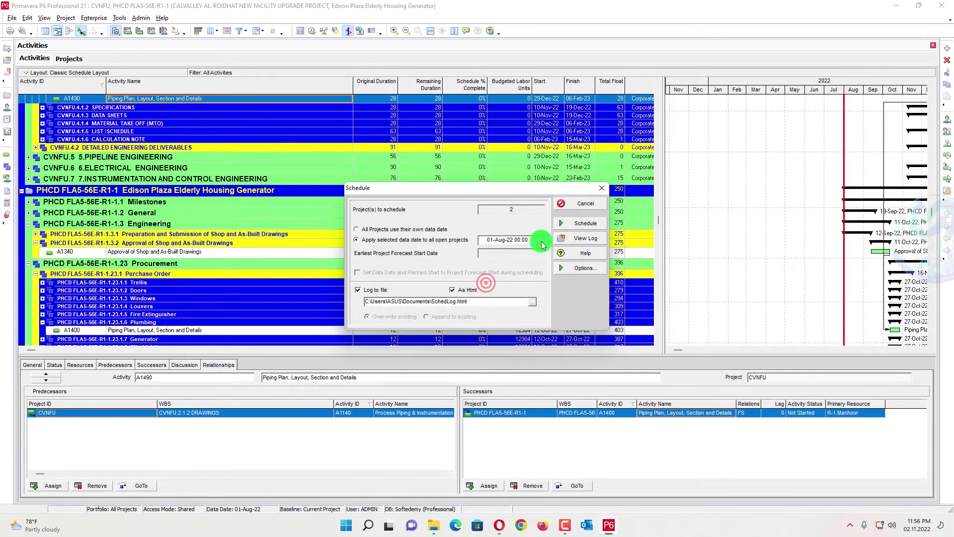
Step: Set the data date to 01-Nov-22 and schedule both projects
left_click(541, 241)
left_click(601, 257)
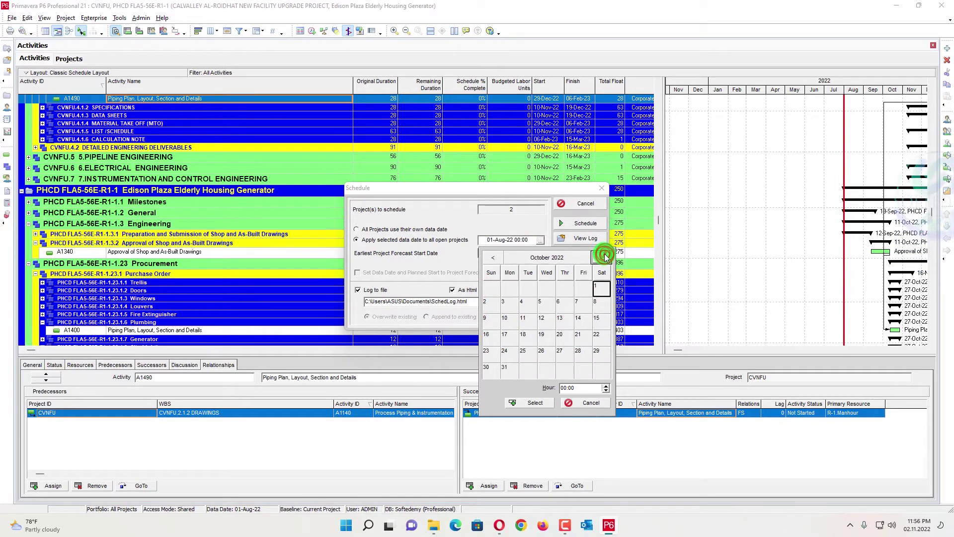
left_click(600, 257)
left_click(535, 403)
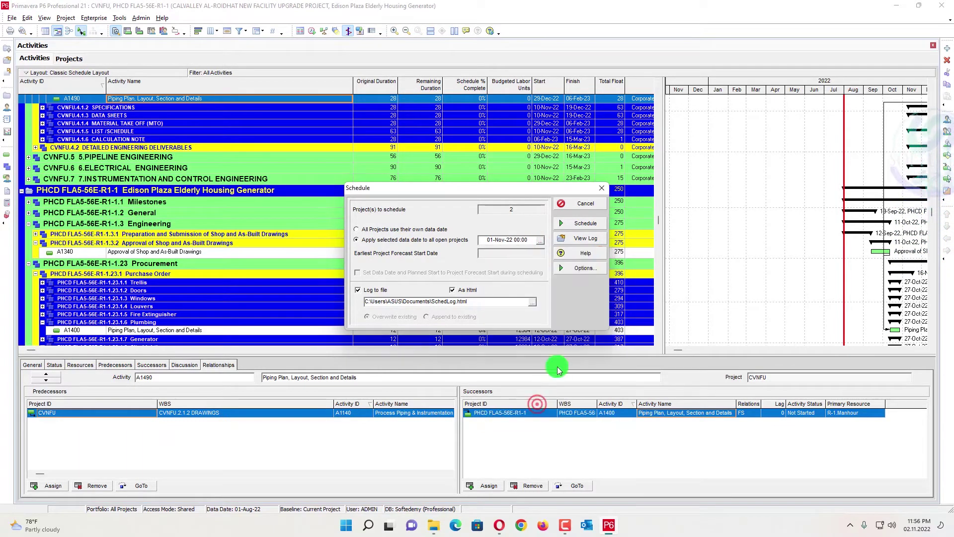
left_click(585, 223)
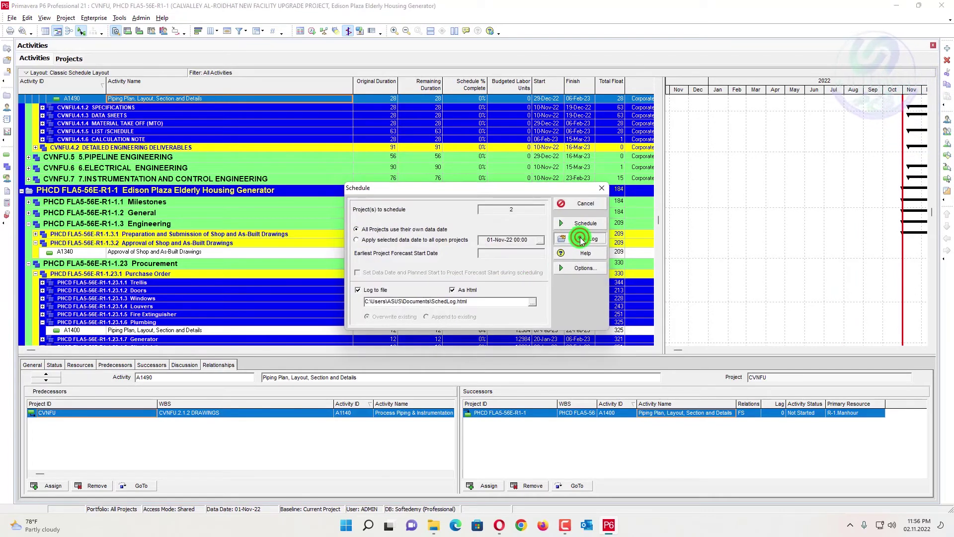
Step: Open the new schedule log, collapse both missing-relationship warning lists, and minimize Opera
left_click(578, 238)
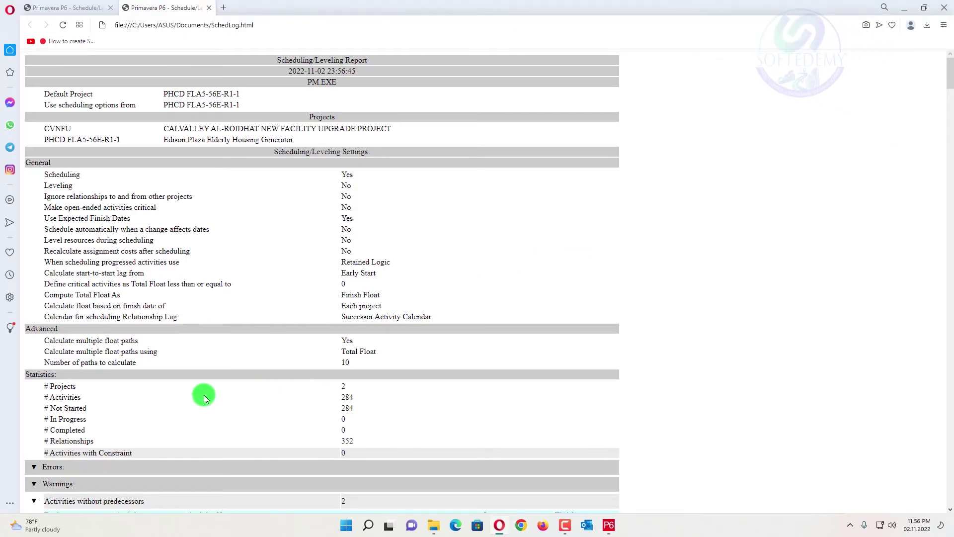
scroll(201, 350, "down", 5)
scroll(201, 410, "down", 8)
scroll(201, 411, "up", 8)
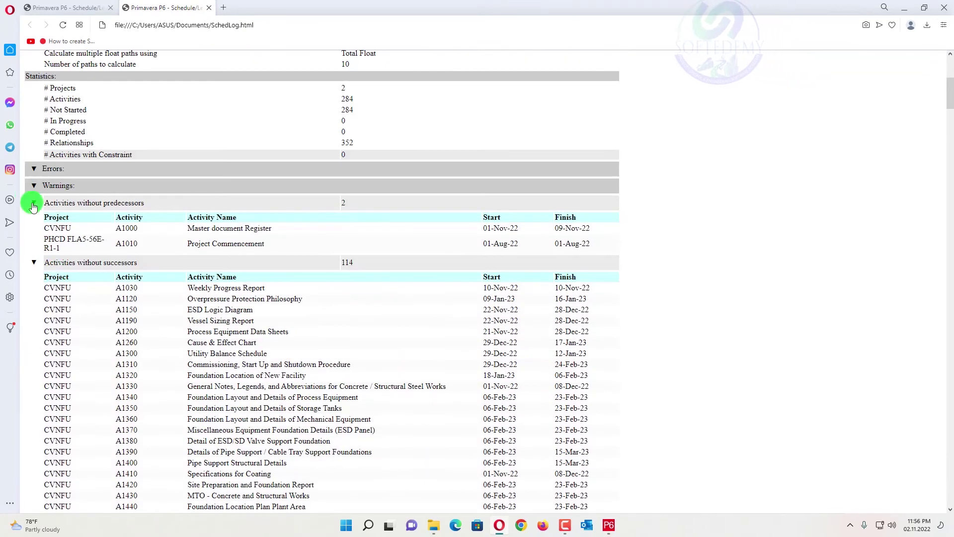
left_click(34, 203)
left_click(33, 219)
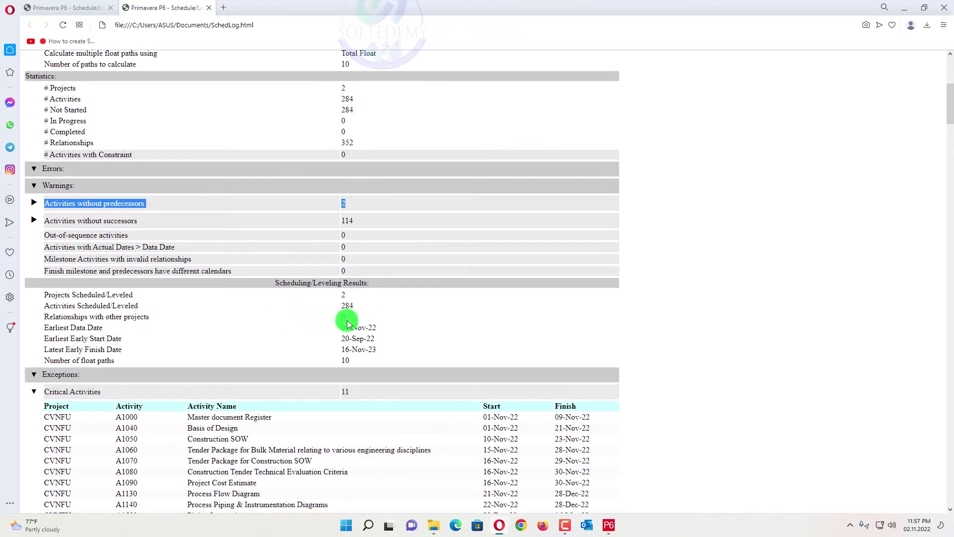
left_click(910, 7)
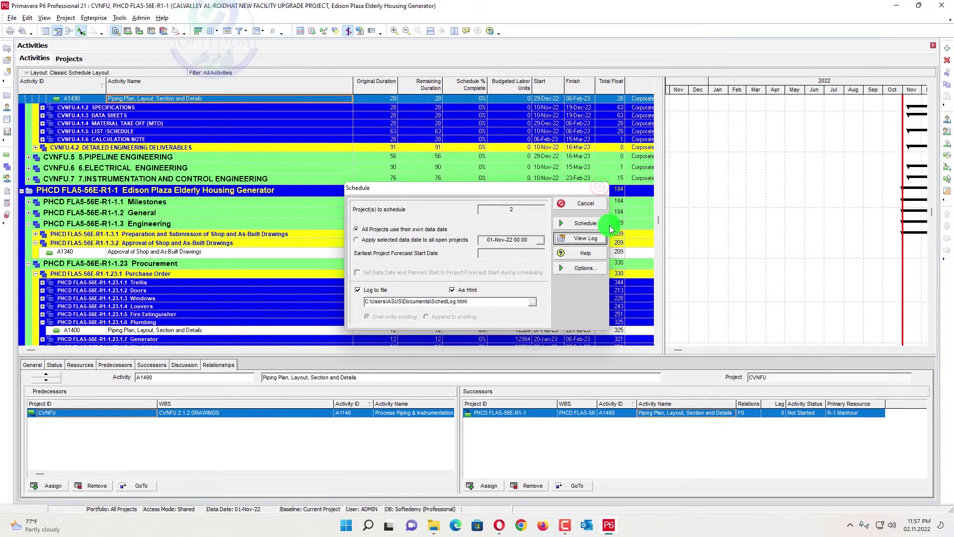
Step: Close the Schedule dialog and open only project PHCD FLA5-56E-R1-1 from the Projects list
left_click(585, 223)
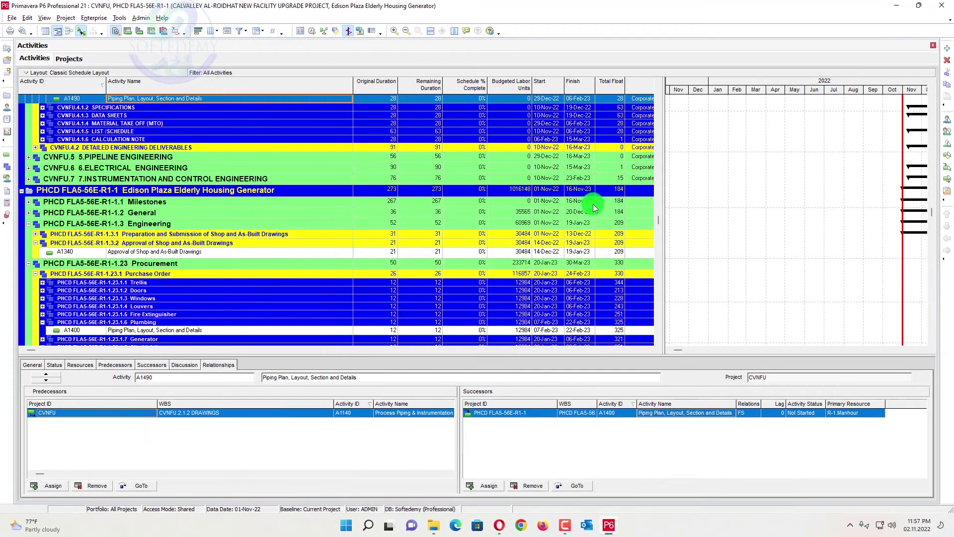
left_click(68, 58)
left_click(219, 160)
left_click(185, 140)
right_click(185, 140)
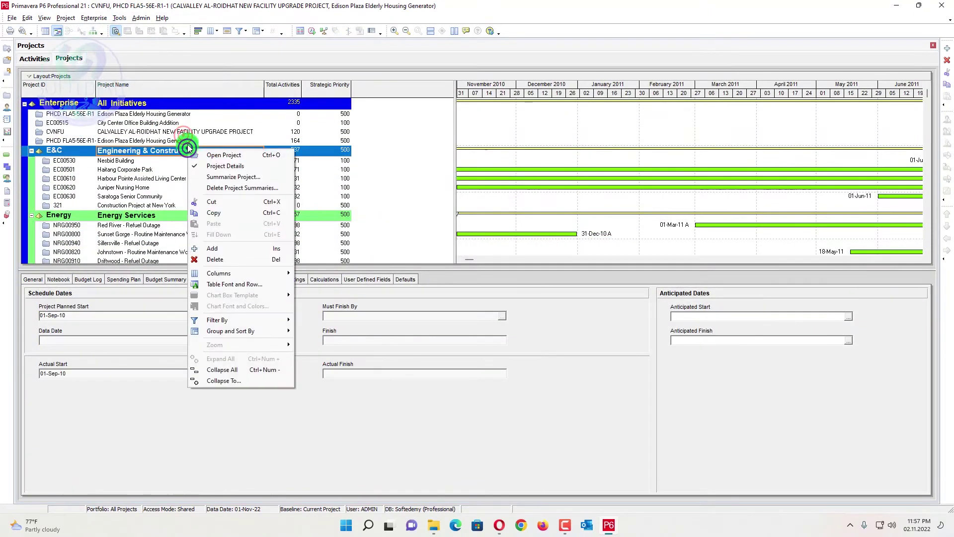
left_click(217, 148)
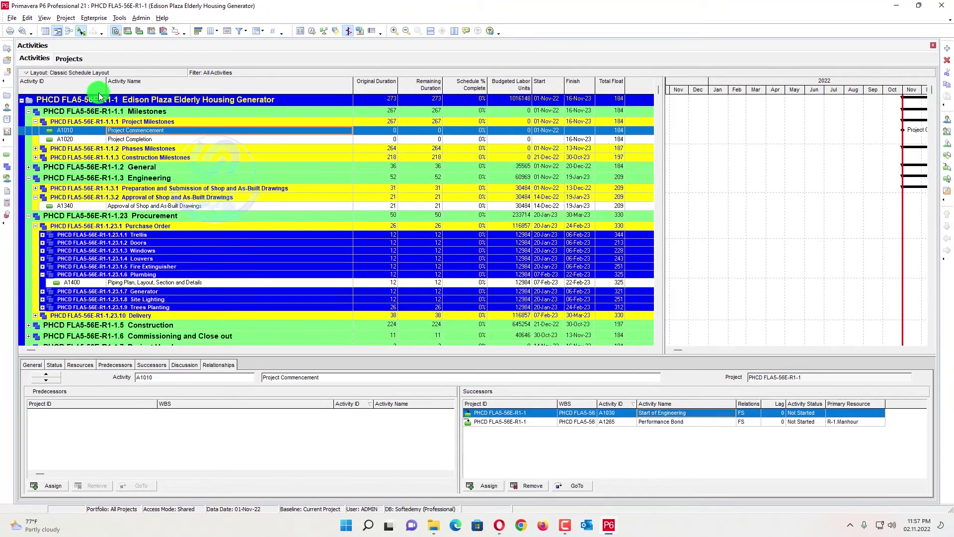
Step: Schedule the Edison Plaza project by itself, then bring the scheduling window back up
key("F9")
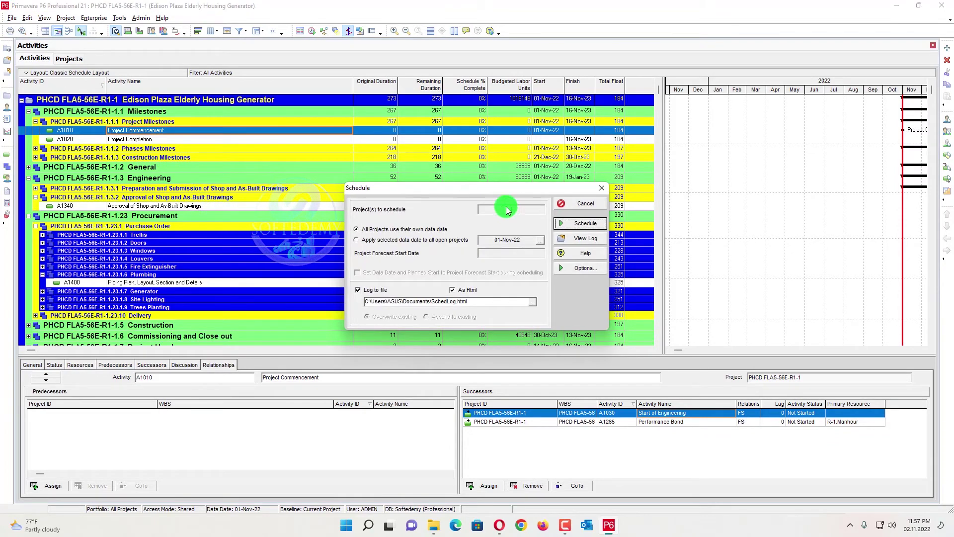
left_click(584, 220)
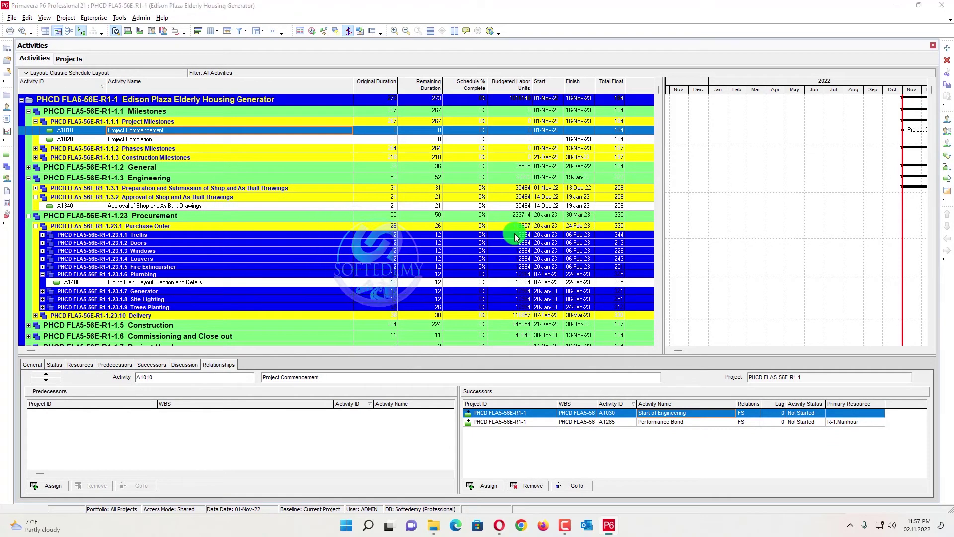
key("F9")
Step: Check Edison Plaza's schedule log lists 164 activities and one relationship with other projects, then minimize Opera
left_click(586, 238)
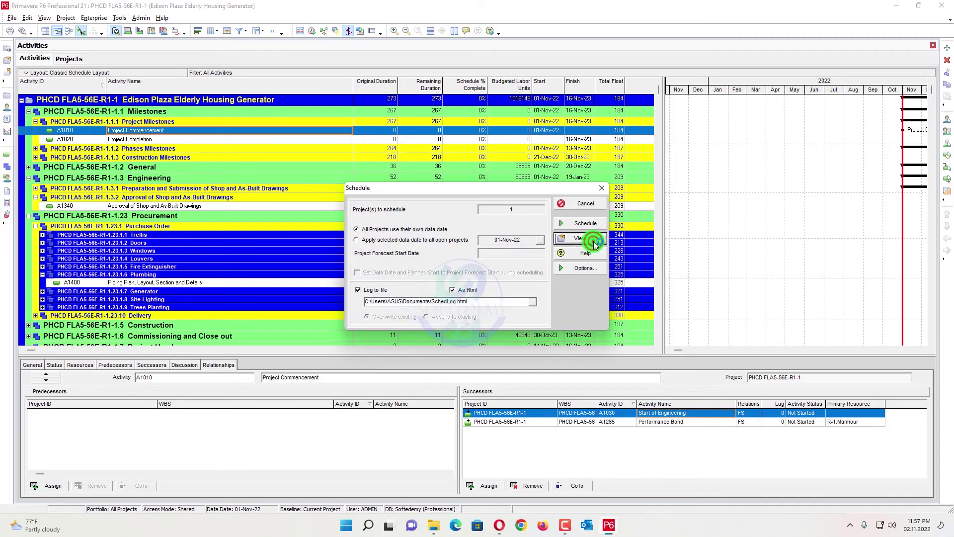
scroll(378, 276, "down", 8)
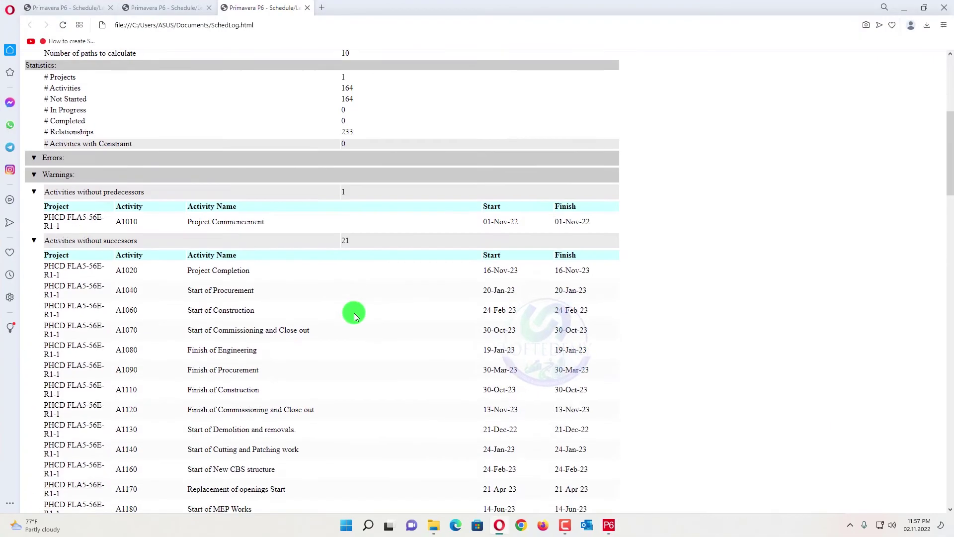
scroll(354, 313, "down", 4)
scroll(90, 246, "up", 6)
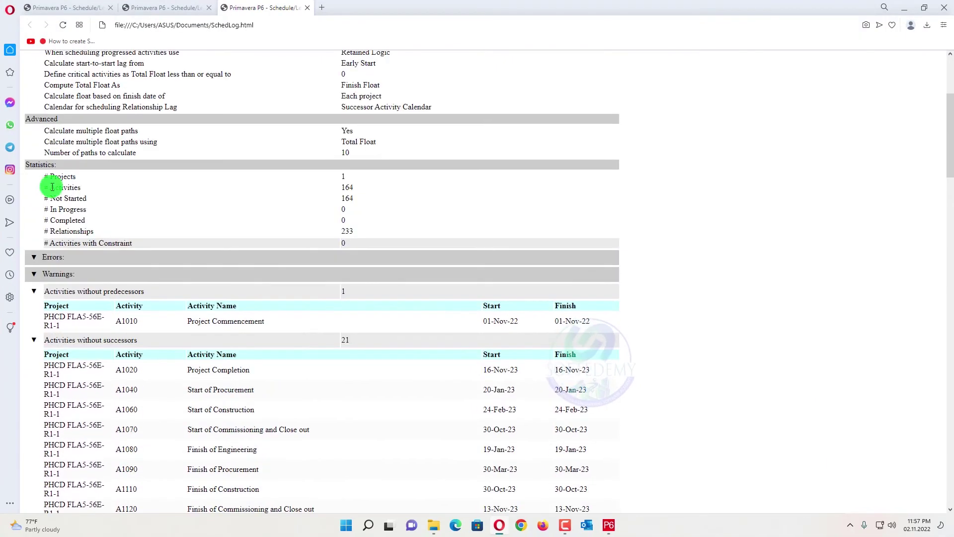
left_click(33, 291)
left_click(34, 309)
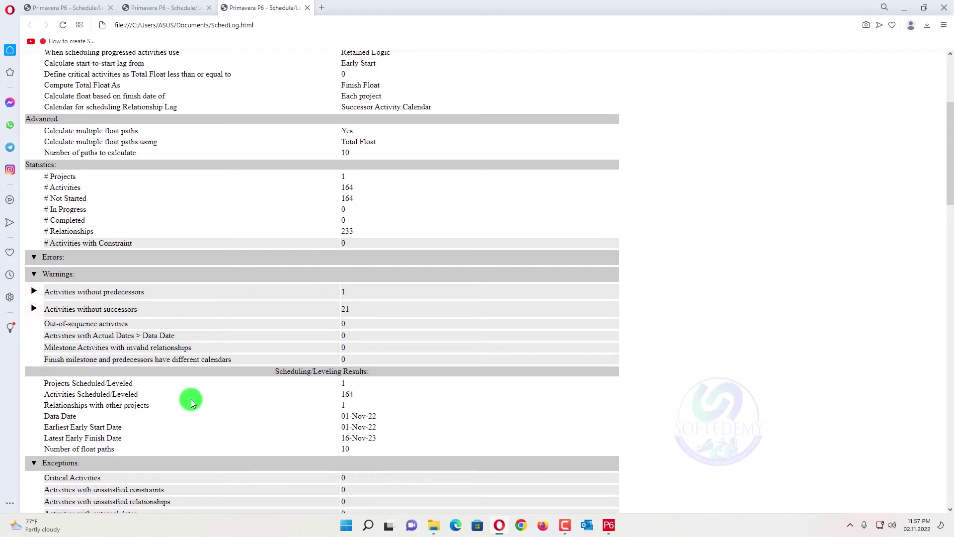
left_click_drag(46, 406, 376, 398)
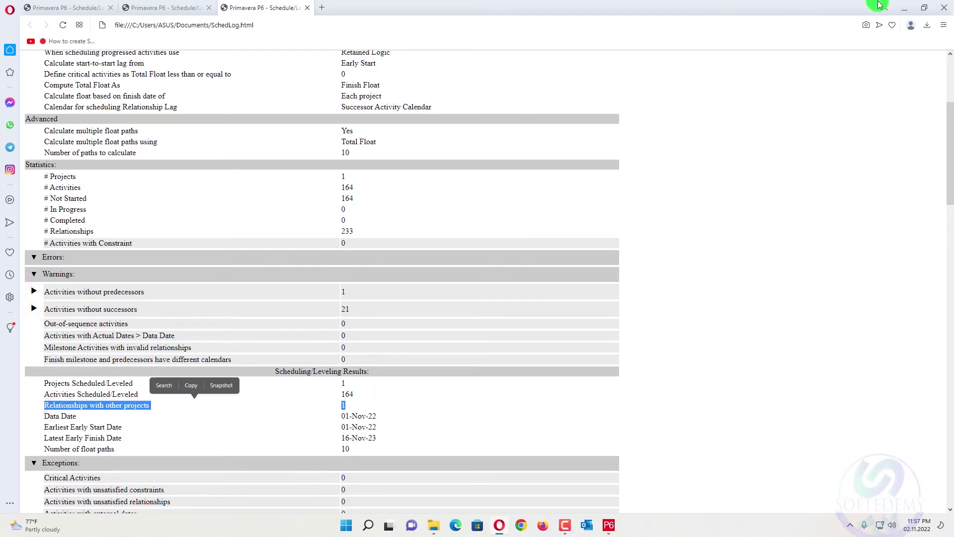
left_click(904, 7)
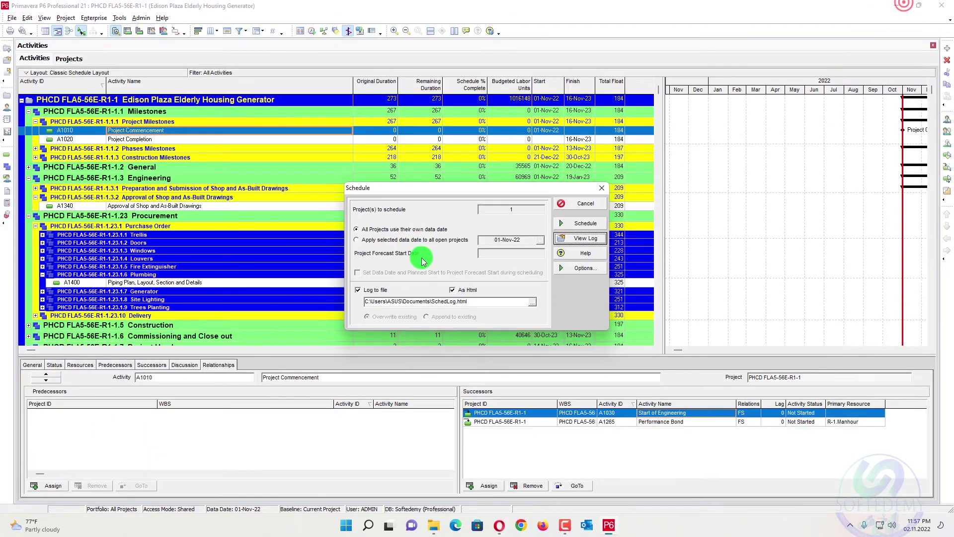
Step: Reopen the Schedule dialog, review its Options including Use Expected Finish Dates, and close without scheduling
left_click(599, 187)
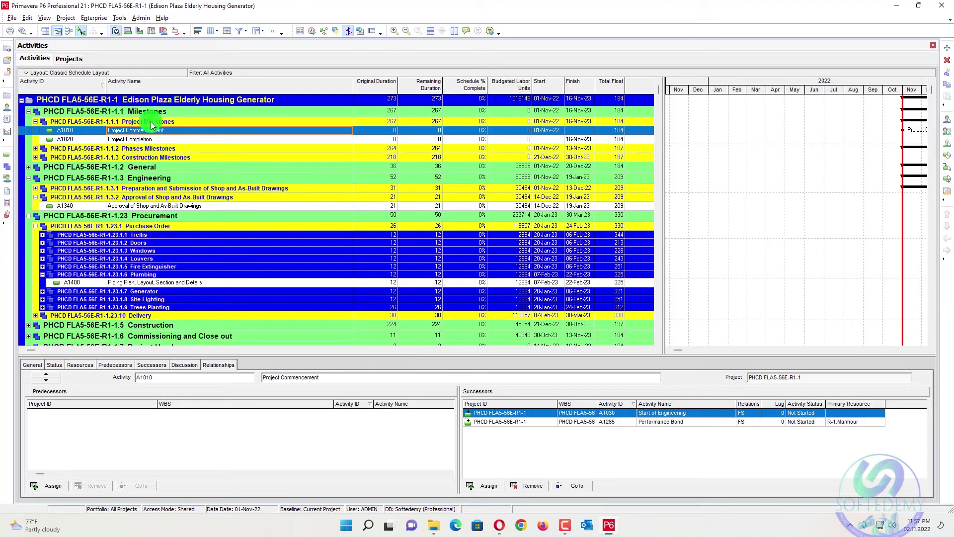
key("F9")
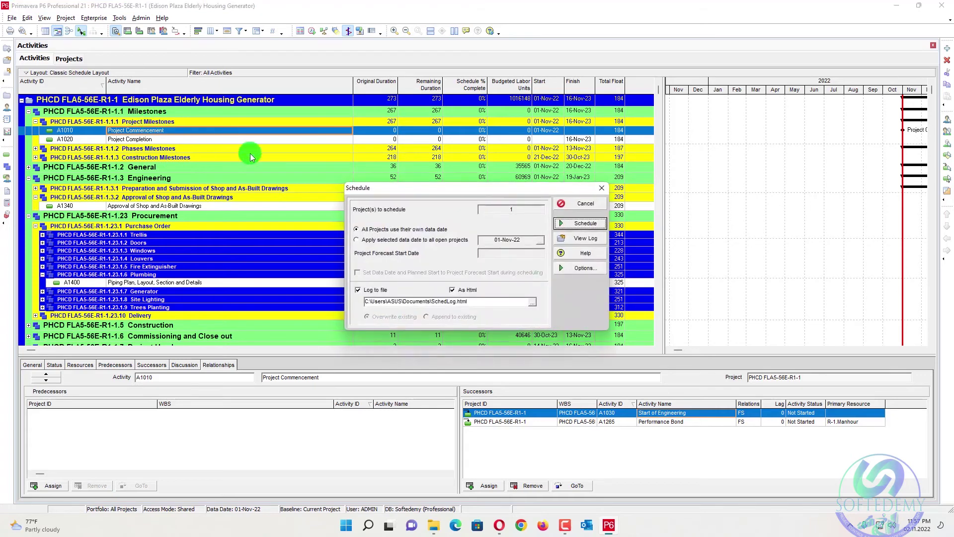
left_click(563, 268)
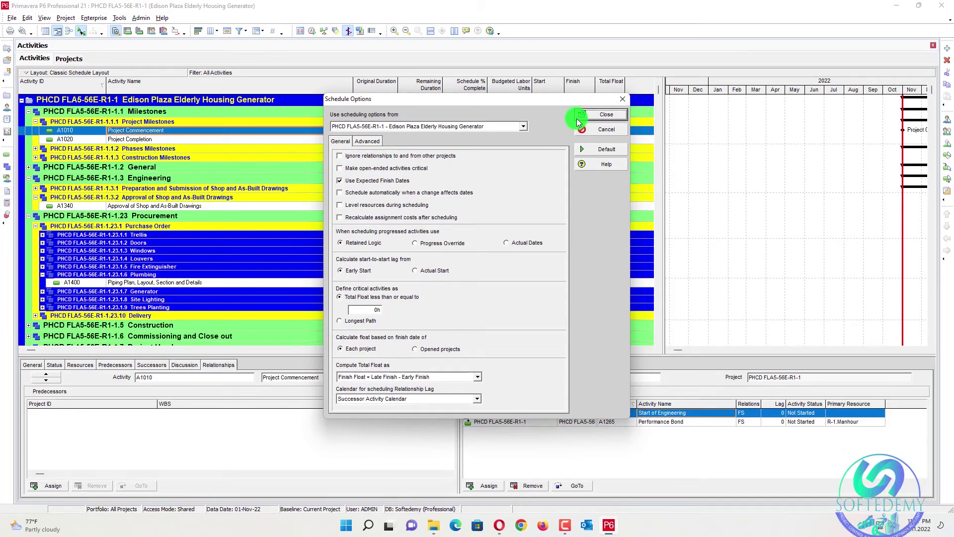
left_click(610, 112)
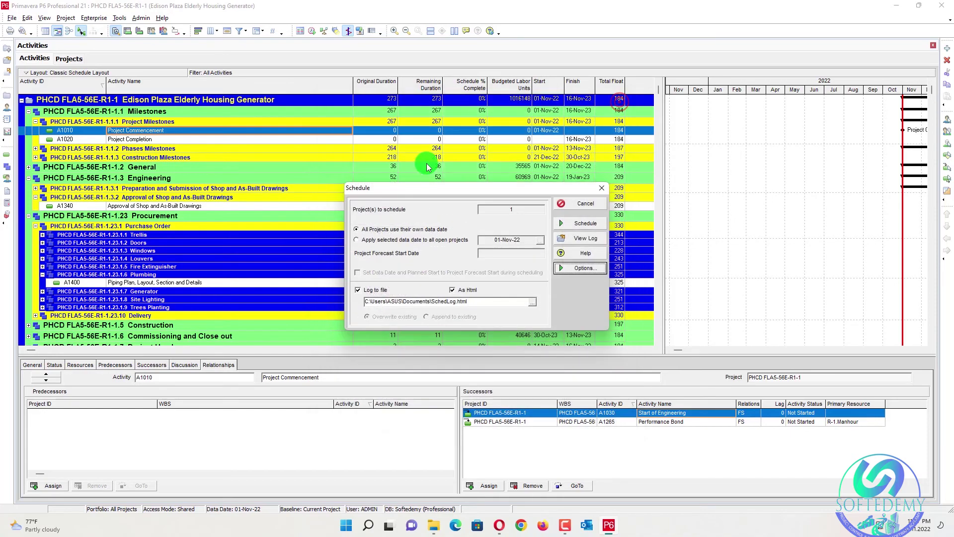
left_click(600, 187)
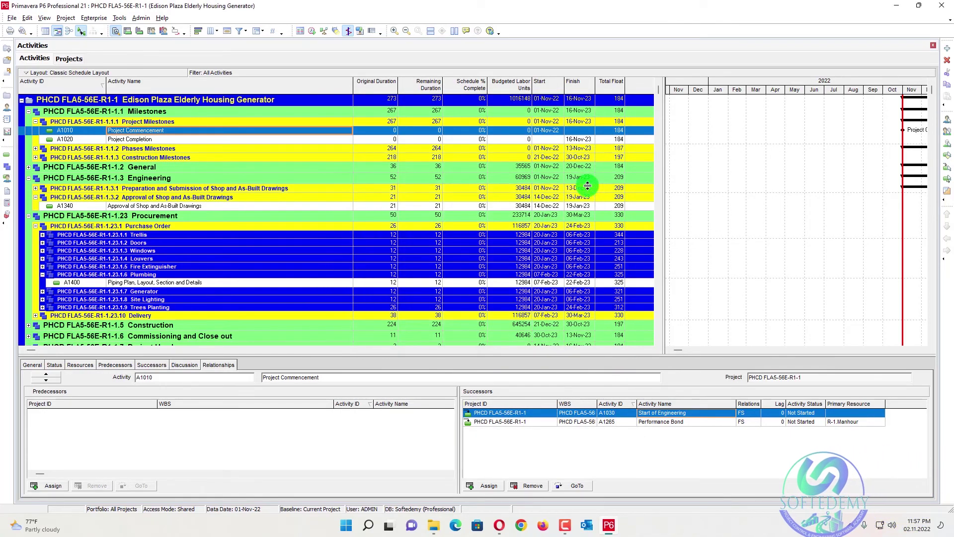